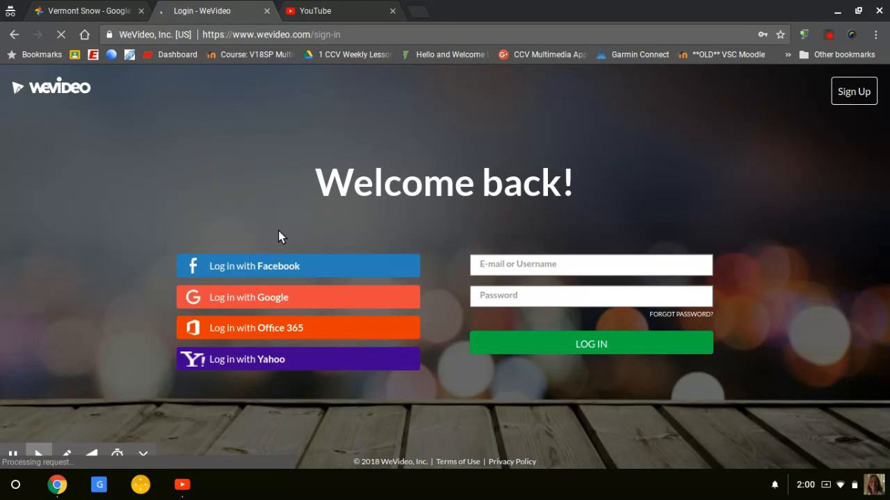
# Log in to WeVideo with the Google account and open the recent edit "My Video" for editing.
pyautogui.click(246, 295)
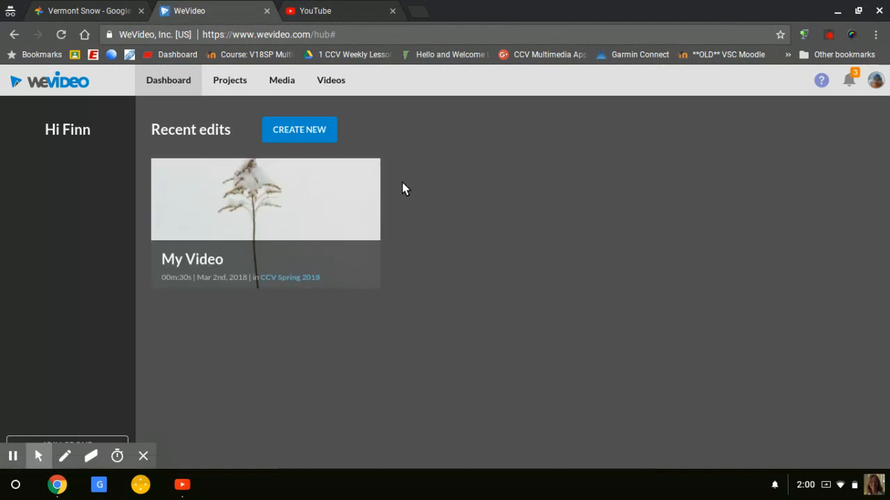
pyautogui.moveTo(198, 247)
pyautogui.moveTo(291, 198)
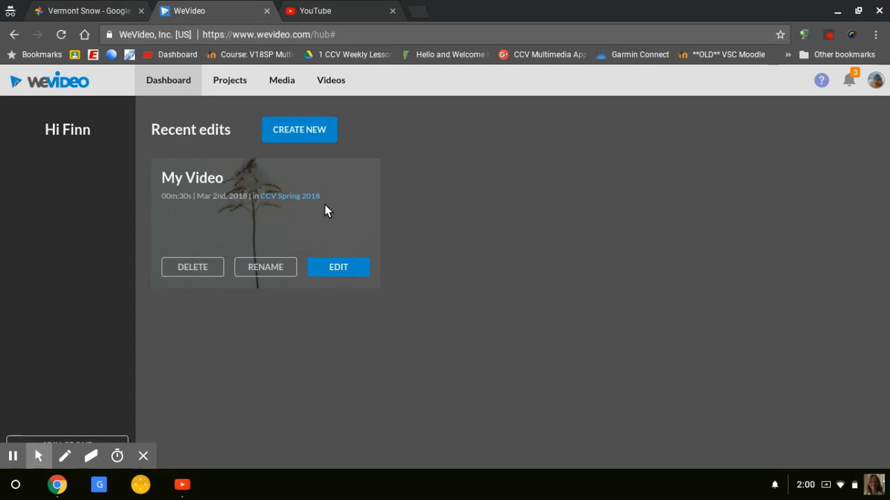
pyautogui.click(338, 269)
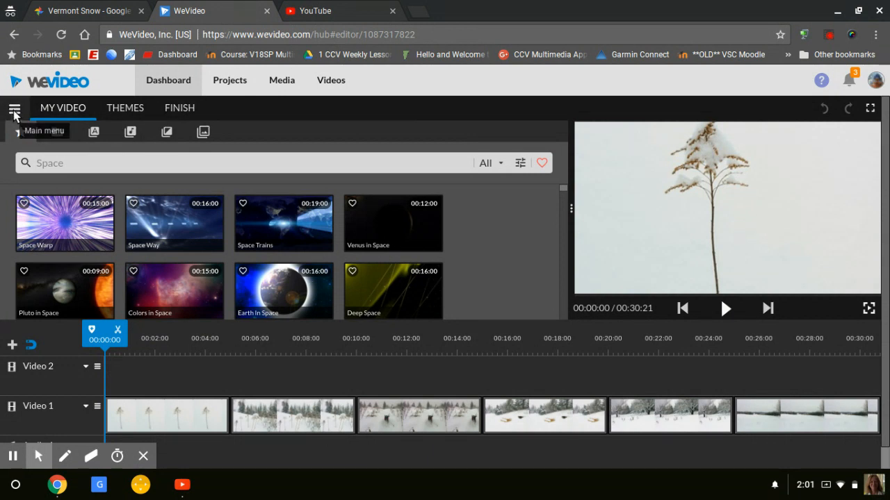
# Save the edit as a new copy named with the author's surname followed by "PhotoSlide Show".
pyautogui.click(14, 113)
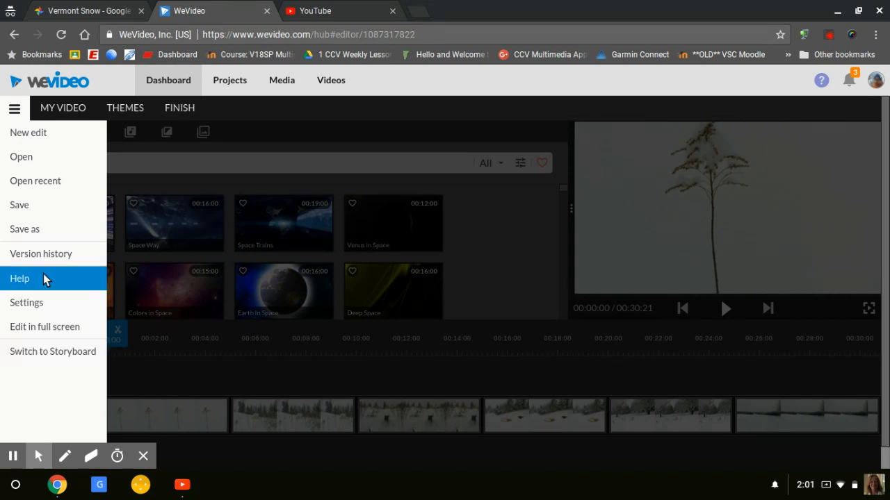
pyautogui.click(25, 229)
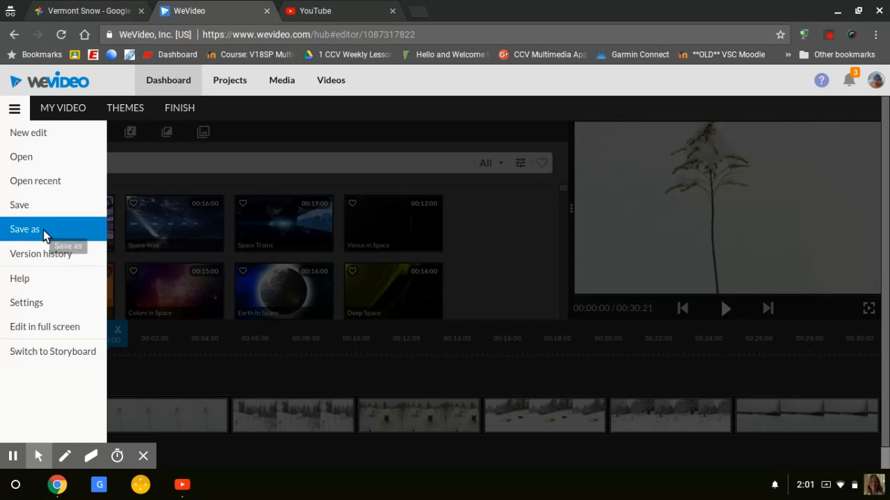
pyautogui.click(375, 290)
pyautogui.hotkey('ctrl', 'a')
pyautogui.press('BackSpace')
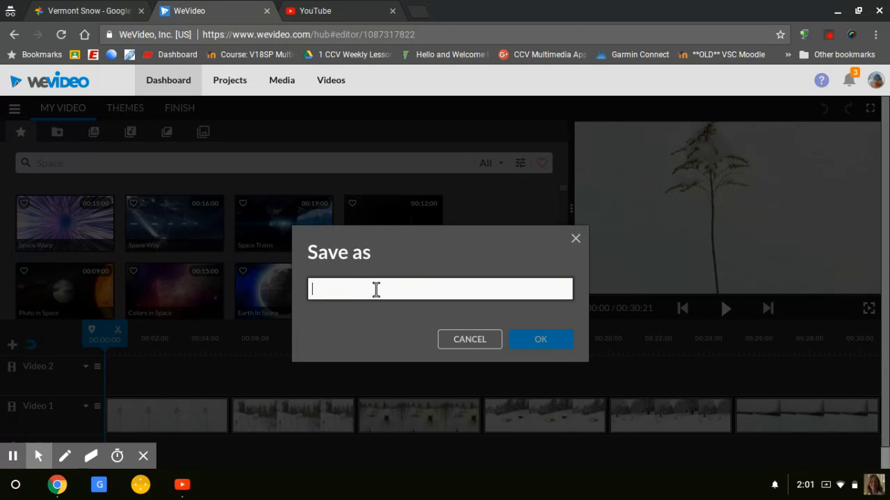
pyautogui.write('McCar')
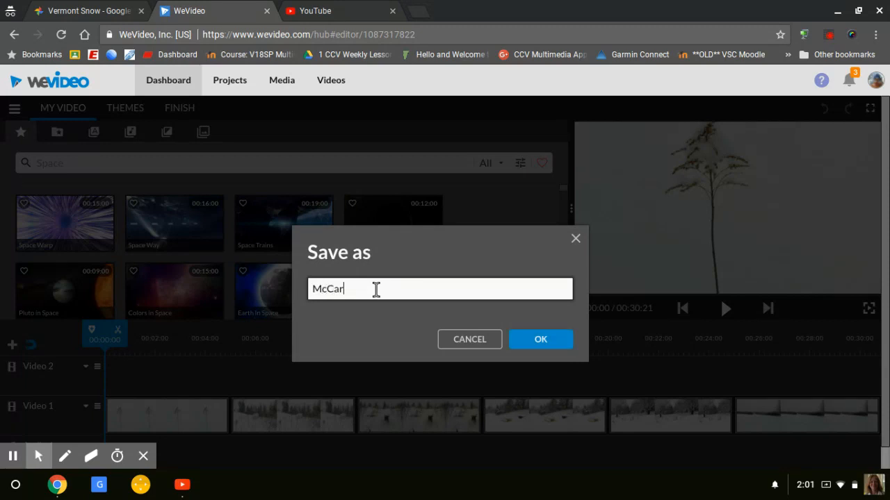
pyautogui.write('thy PhotoSlide Show')
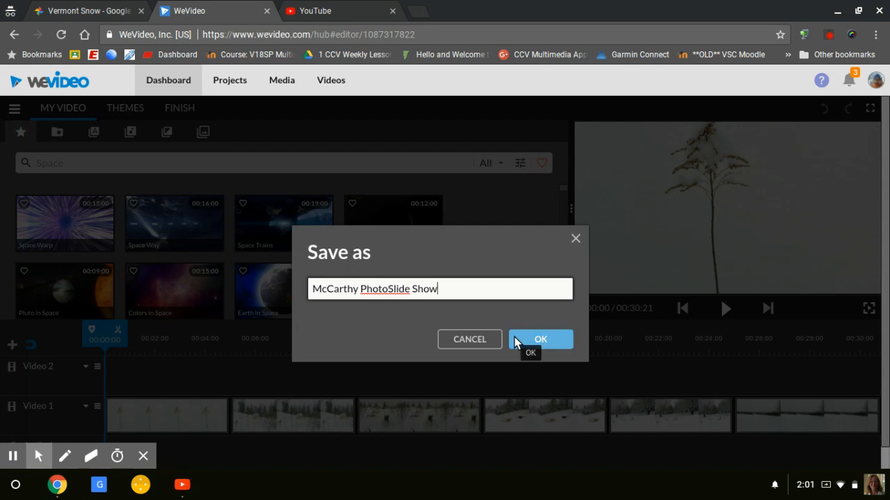
pyautogui.click(516, 340)
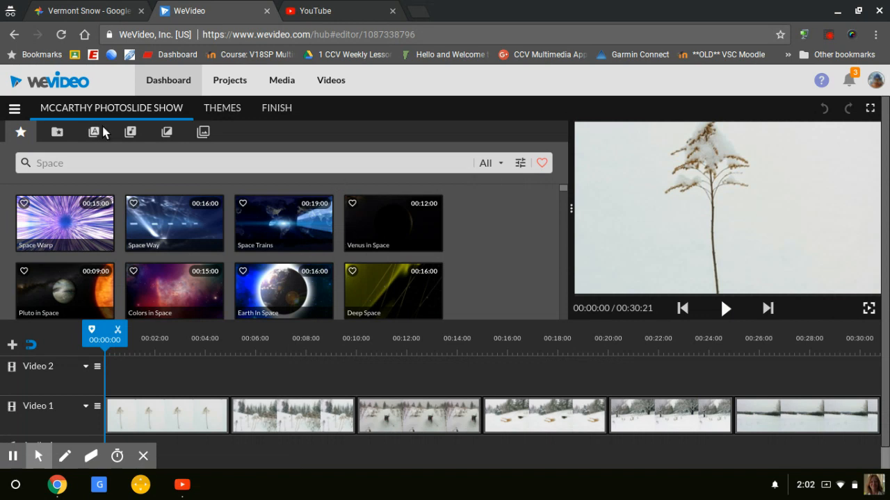
# View the available video themes without applying one, and return to the timeline with its audio track in view.
pyautogui.click(223, 111)
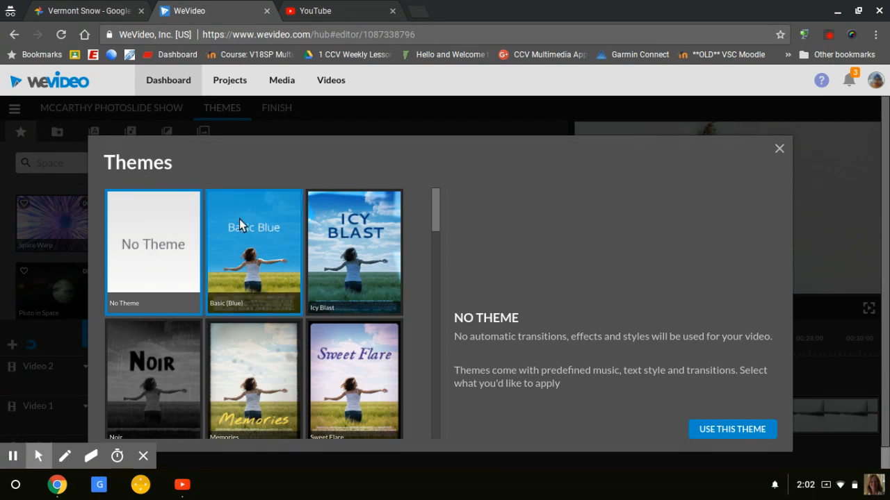
pyautogui.click(779, 148)
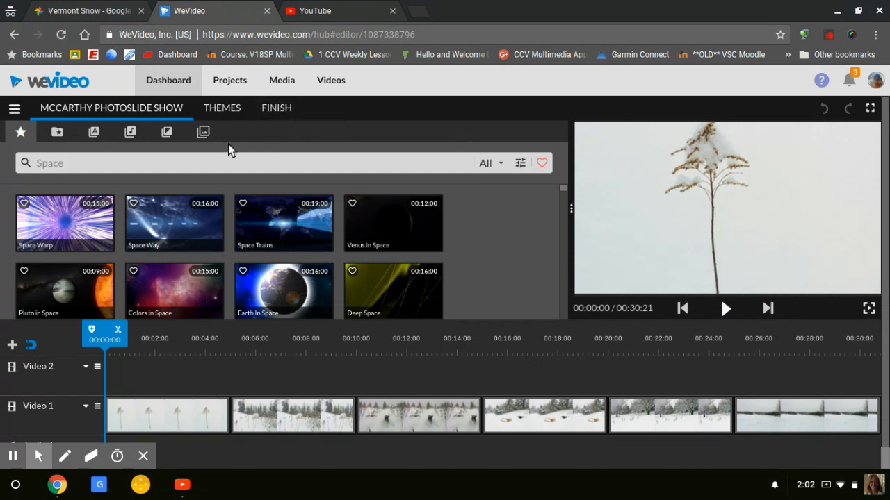
pyautogui.scroll(-1, 339, 354)
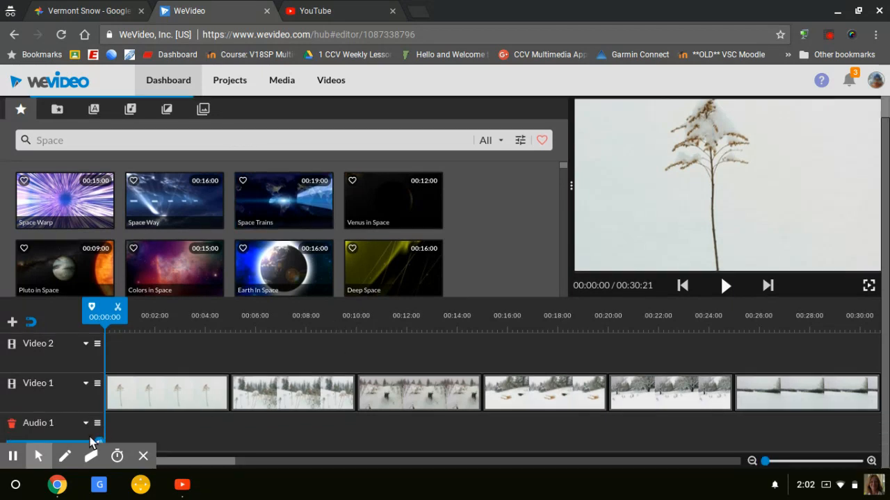
pyautogui.click(143, 456)
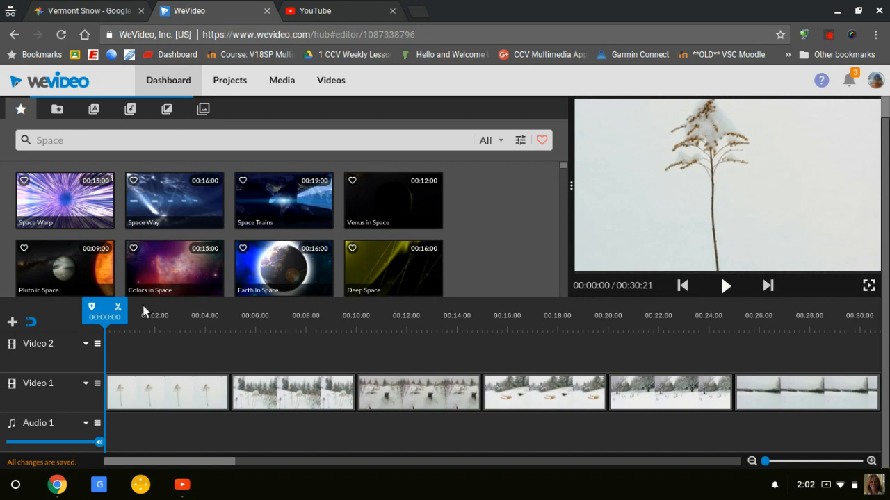
# Switch to YouTube and open the Audio Library from the channel's Video Manager.
pyautogui.click(347, 10)
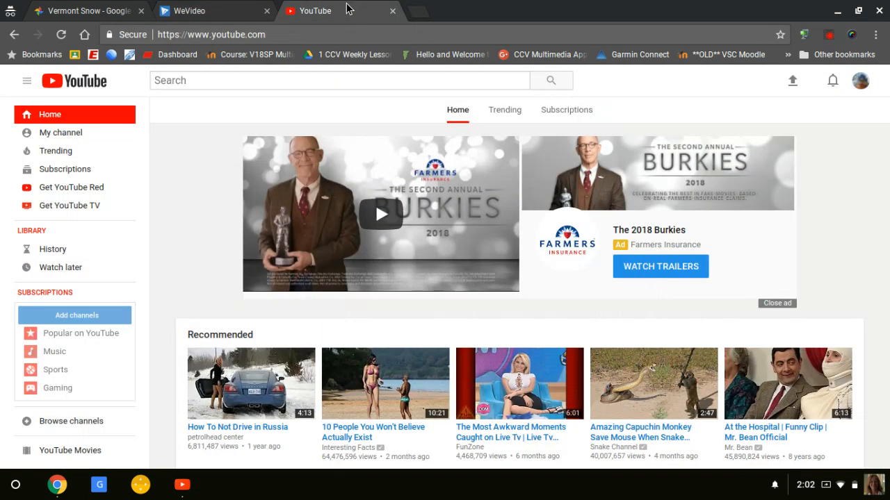
pyautogui.click(75, 136)
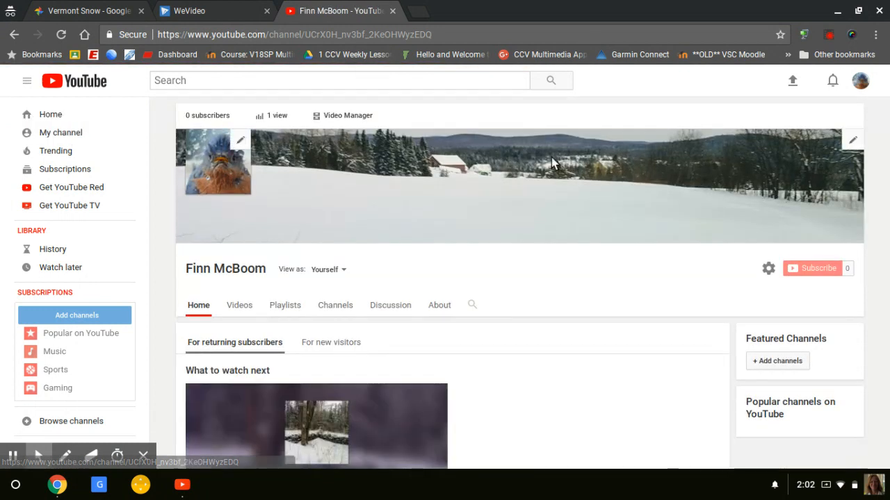
pyautogui.click(365, 117)
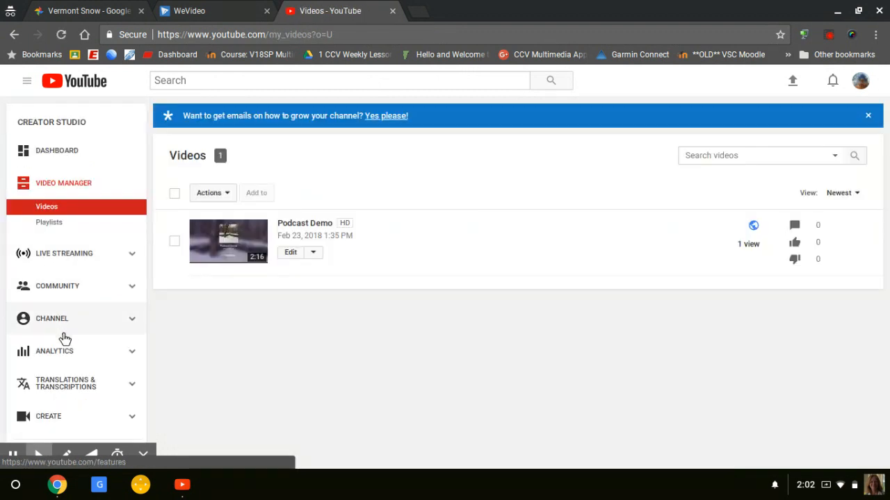
pyautogui.click(72, 418)
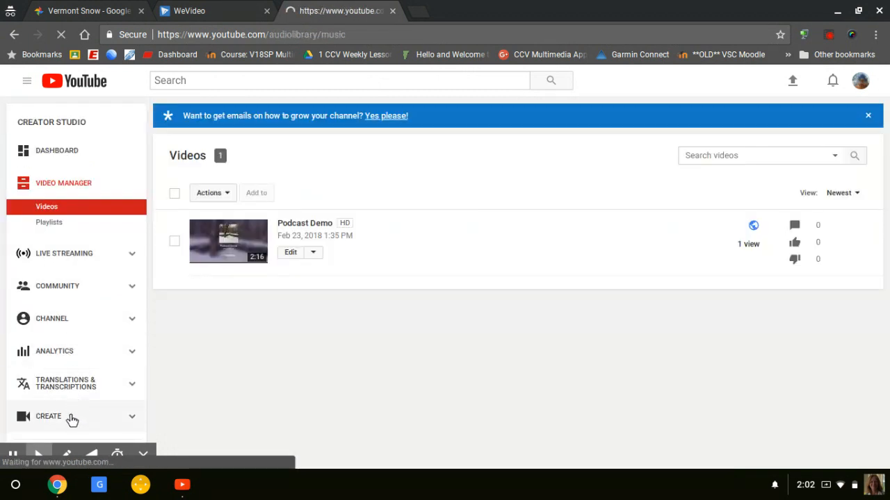
# Filter the free music tracks by the Calm mood.
pyautogui.scroll(-2, 77, 338)
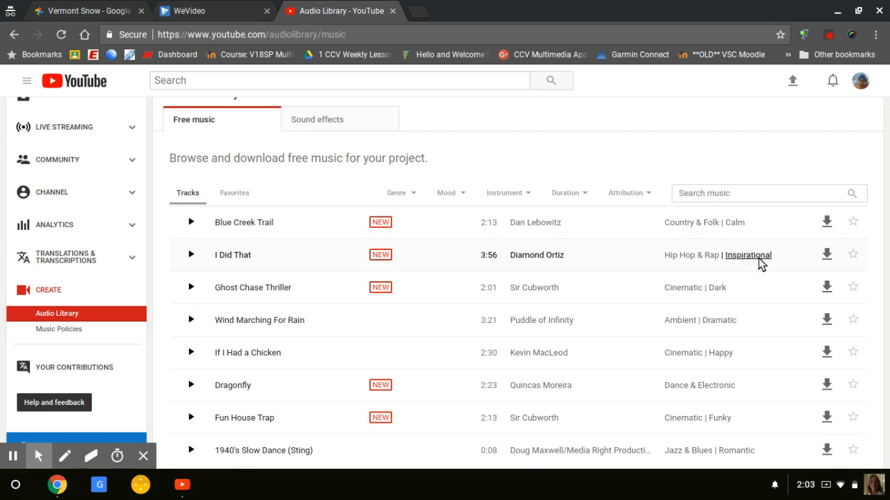
pyautogui.click(469, 195)
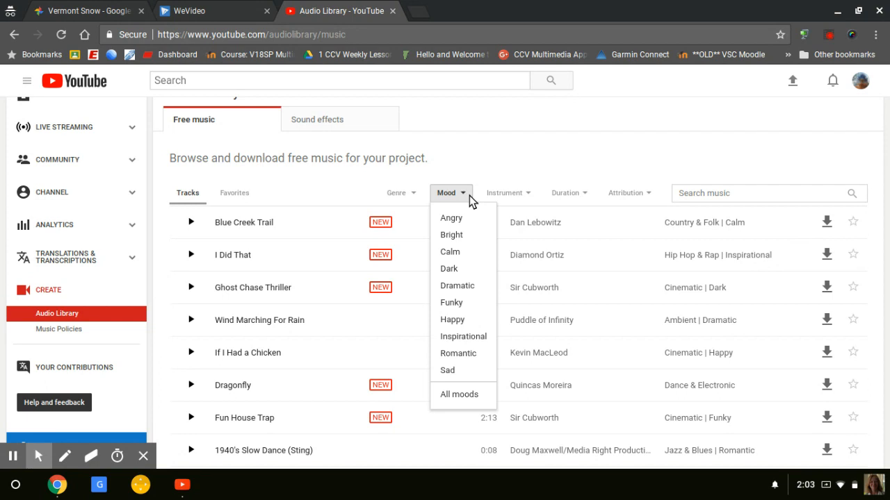
pyautogui.click(470, 195)
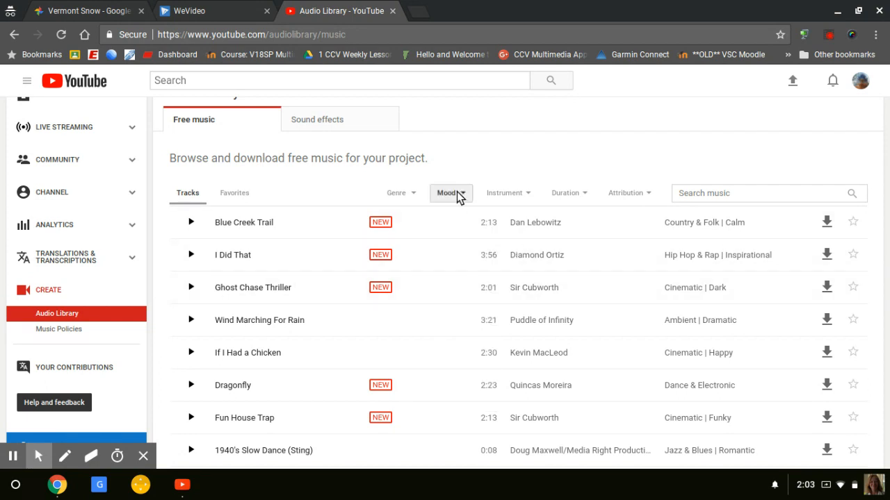
pyautogui.click(449, 197)
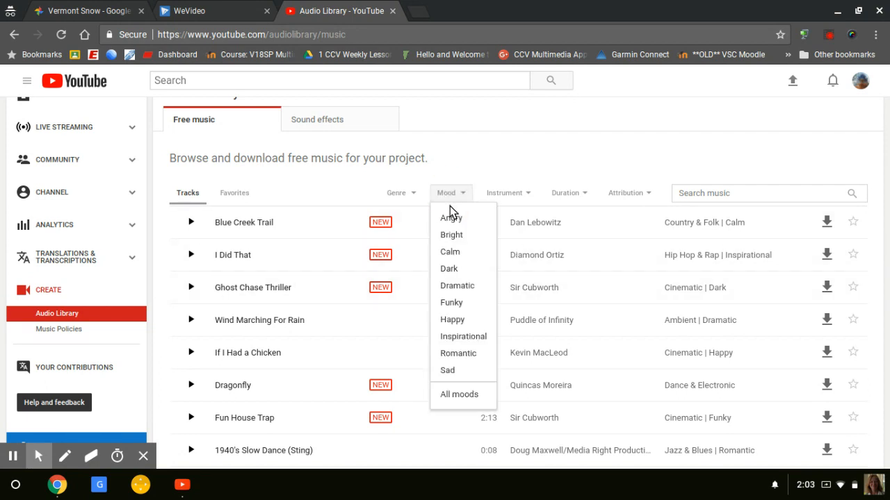
pyautogui.click(452, 254)
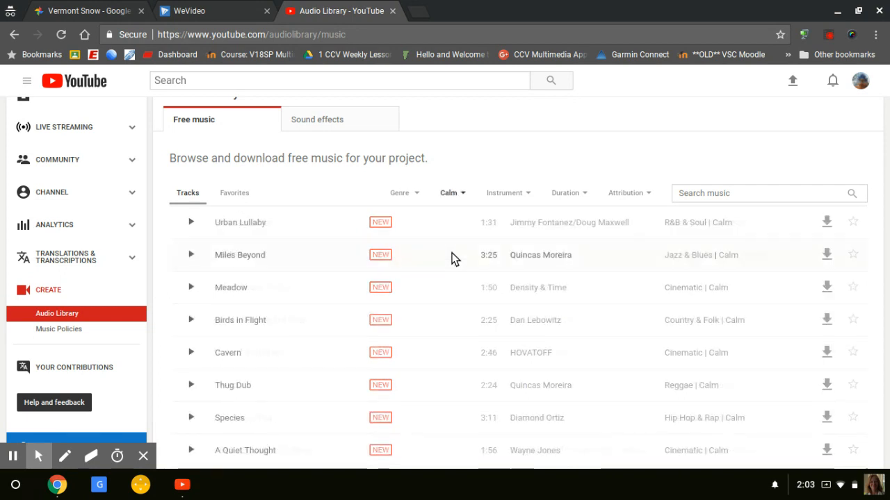
# Browse the calm tracks and preview "Lazy River Rag" and "Lullaby", stopping each after a short listen.
pyautogui.scroll(-1, 431, 314)
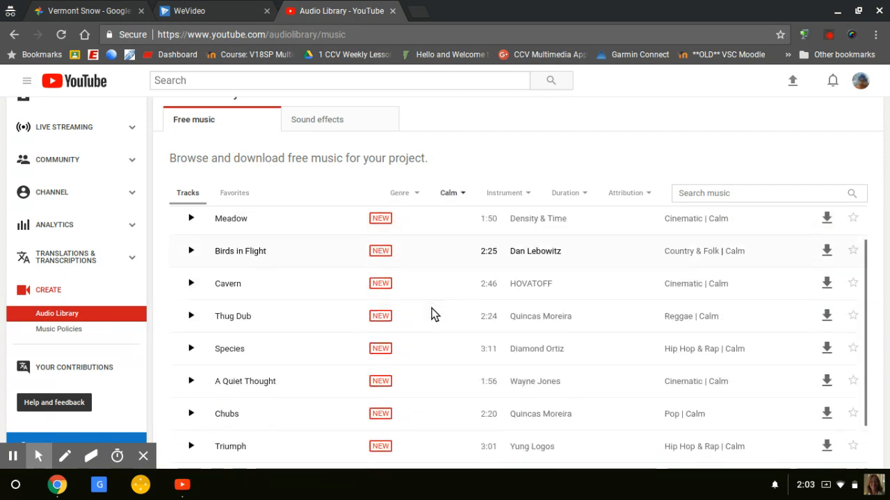
pyautogui.scroll(-3, 278, 284)
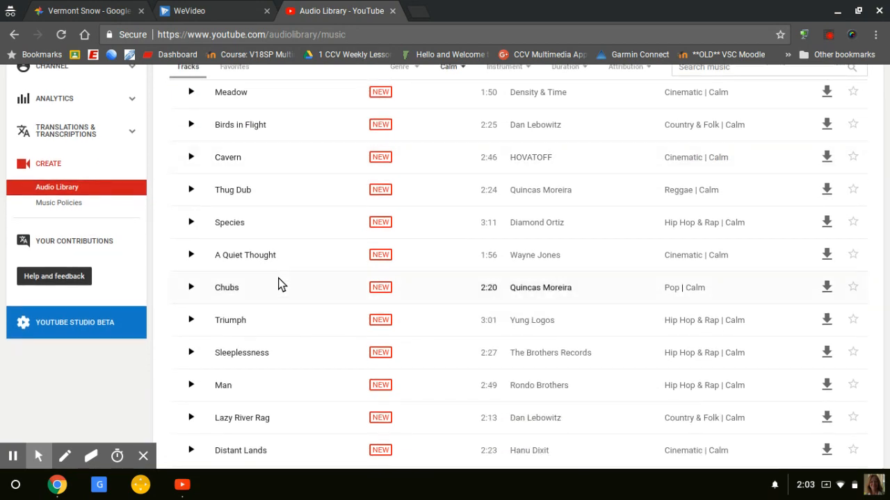
pyautogui.scroll(-1, 278, 284)
pyautogui.scroll(-3, 278, 283)
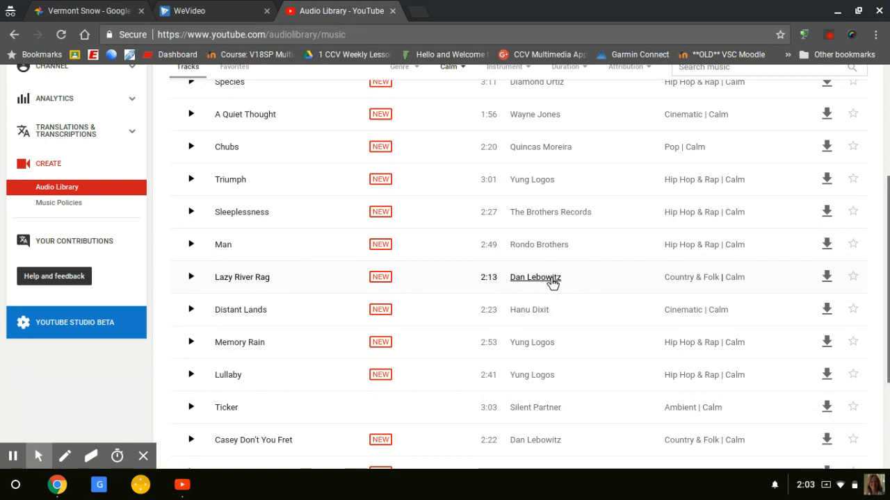
pyautogui.click(191, 277)
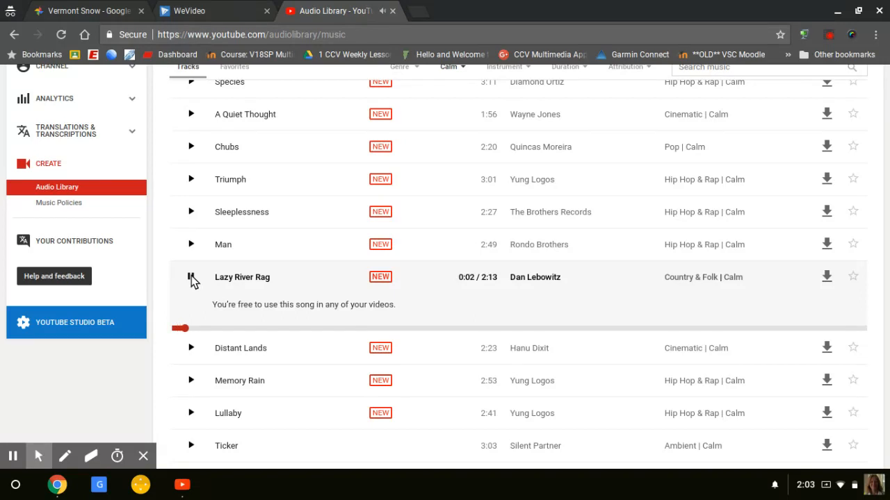
pyautogui.click(192, 277)
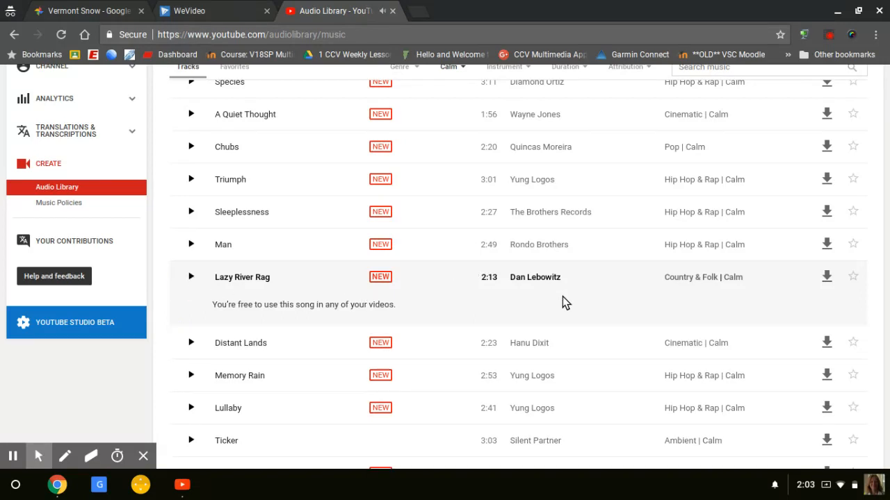
pyautogui.click(192, 408)
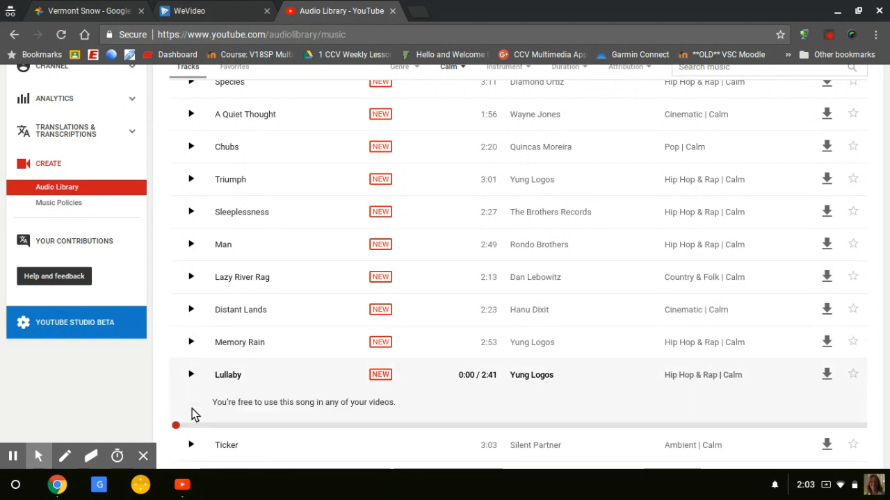
pyautogui.click(191, 375)
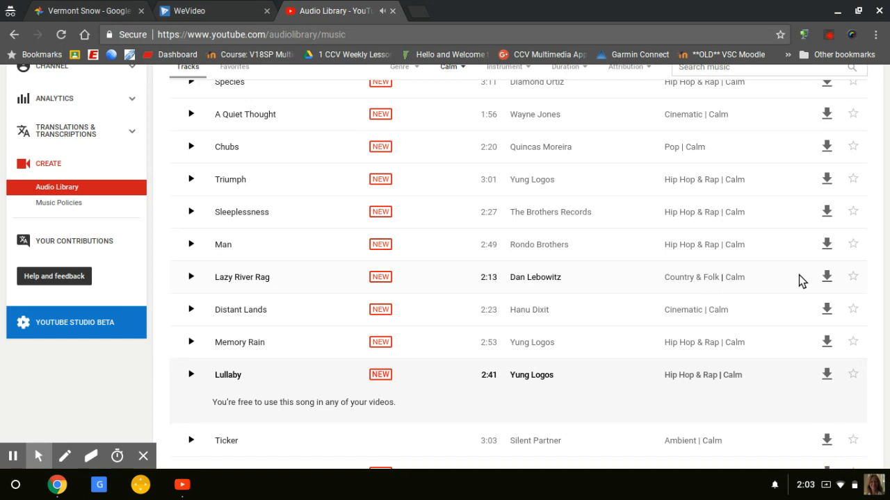
# Switch back to WeVideo and open the Feel Good folder of the Premium Music in the audio library.
pyautogui.click(218, 15)
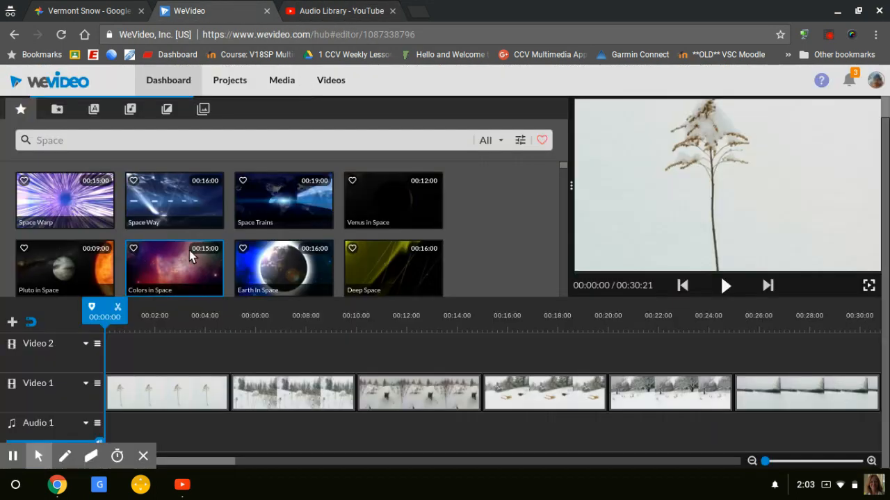
pyautogui.click(57, 109)
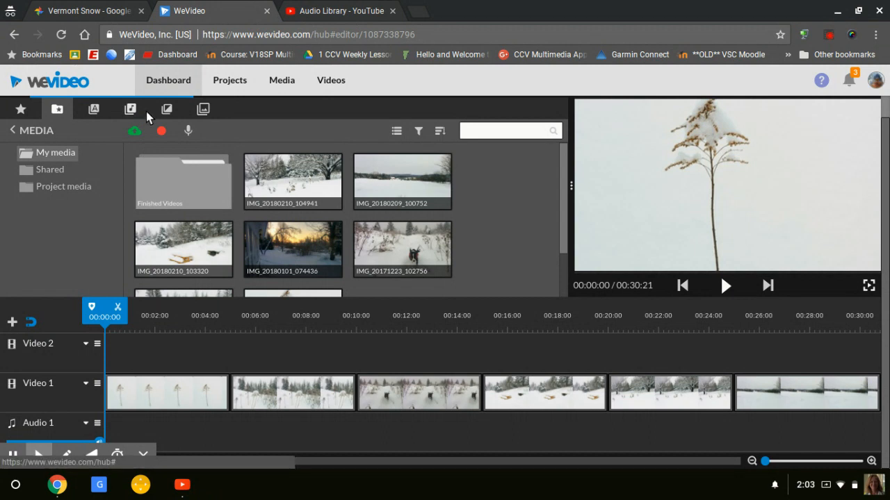
pyautogui.click(129, 111)
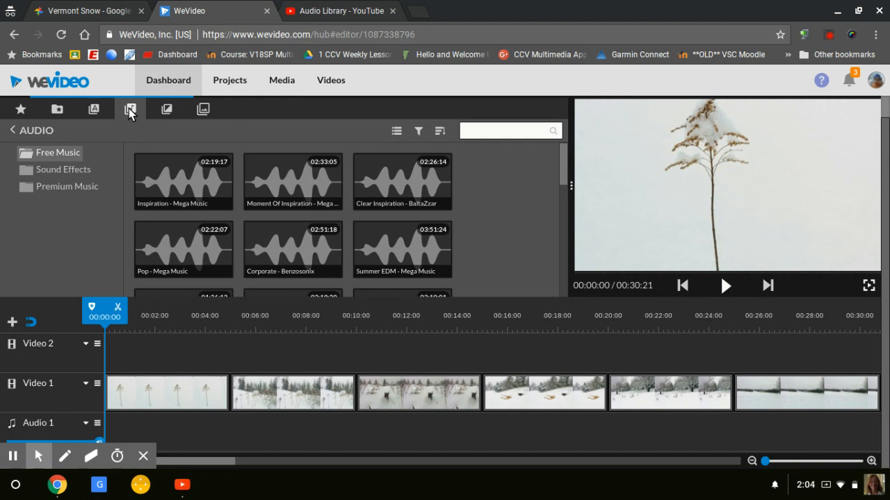
pyautogui.click(88, 189)
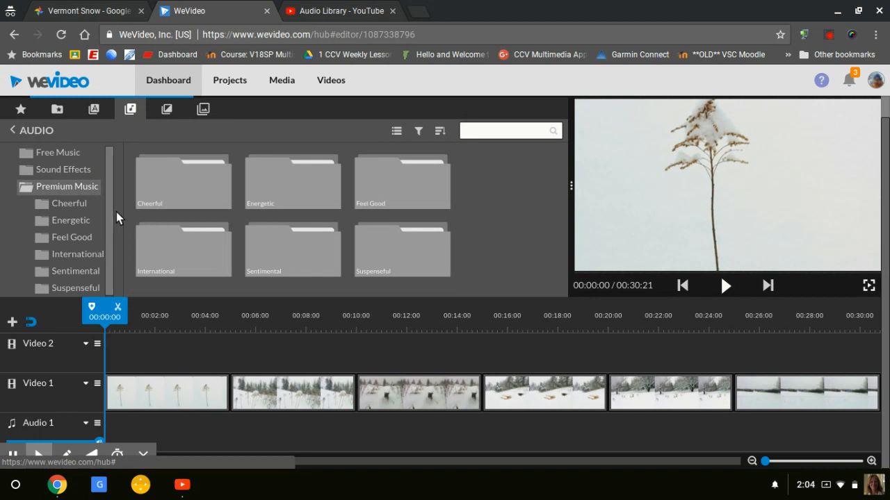
pyautogui.scroll(-1, 109, 219)
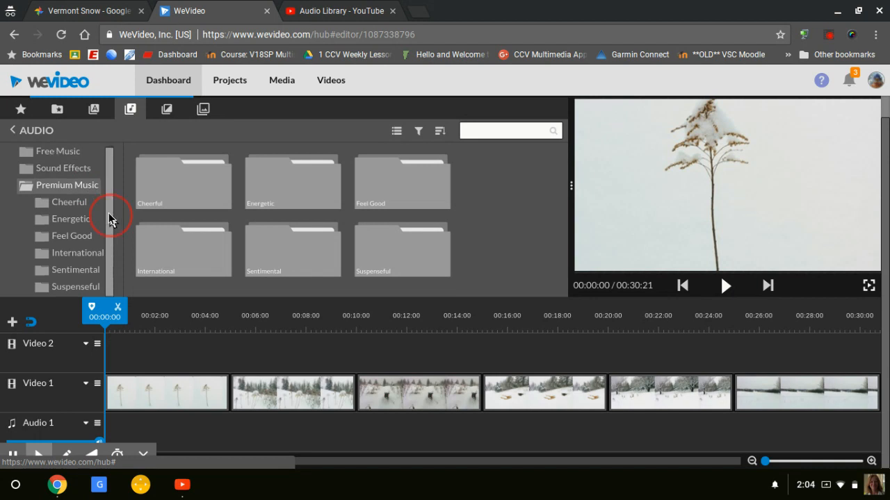
pyautogui.click(73, 237)
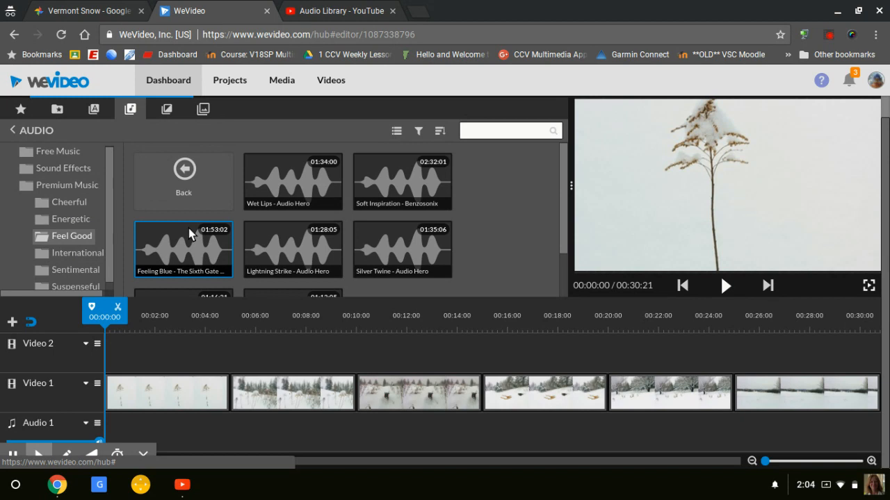
# Preview "Wet Lips" in the Feel Good folder, stop it after a short listen, and look through the remaining tracks.
pyautogui.click(301, 202)
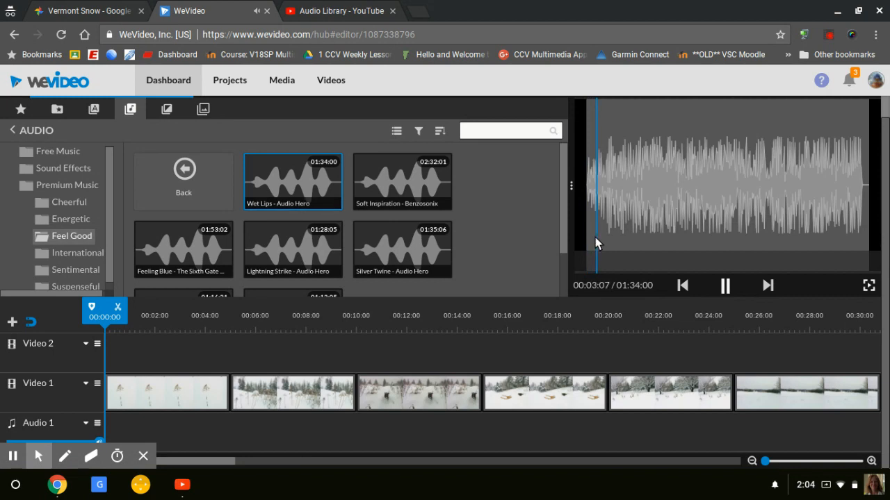
pyautogui.click(725, 285)
pyautogui.click(563, 211)
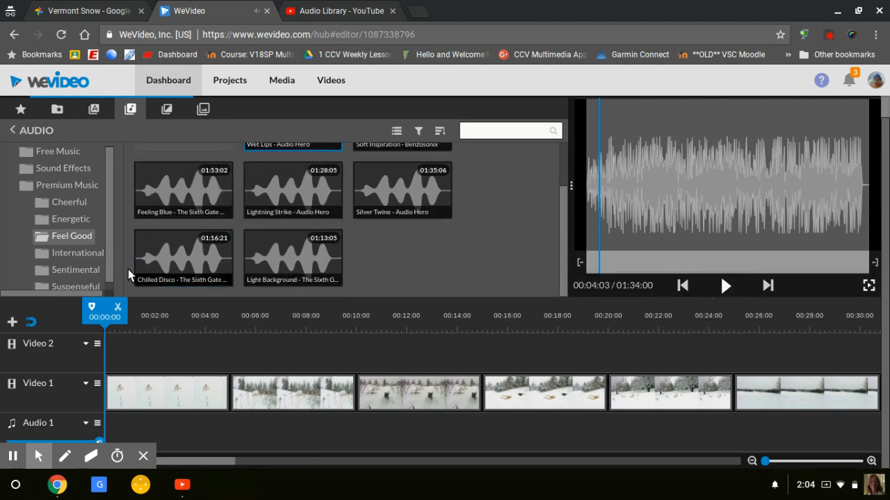
# Open the Cheerful folder of the Premium Music and preview "Happy Monday Ukulele", stopping it after a short listen.
pyautogui.click(108, 270)
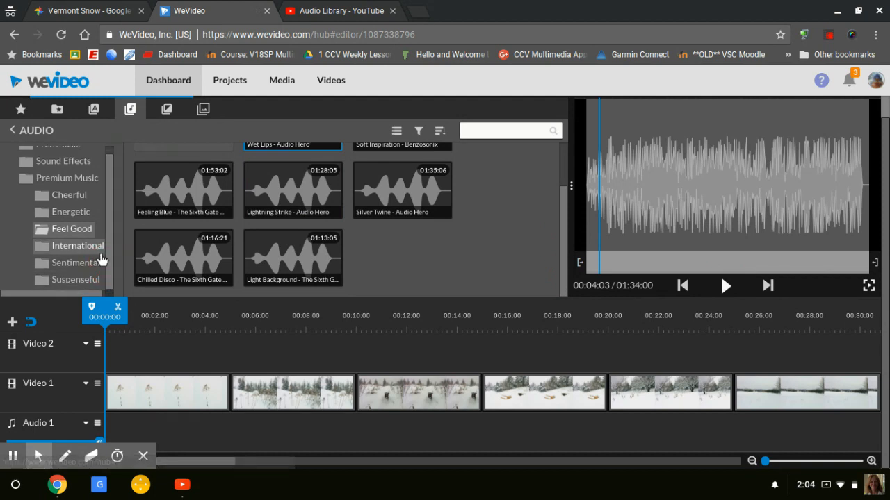
pyautogui.click(84, 197)
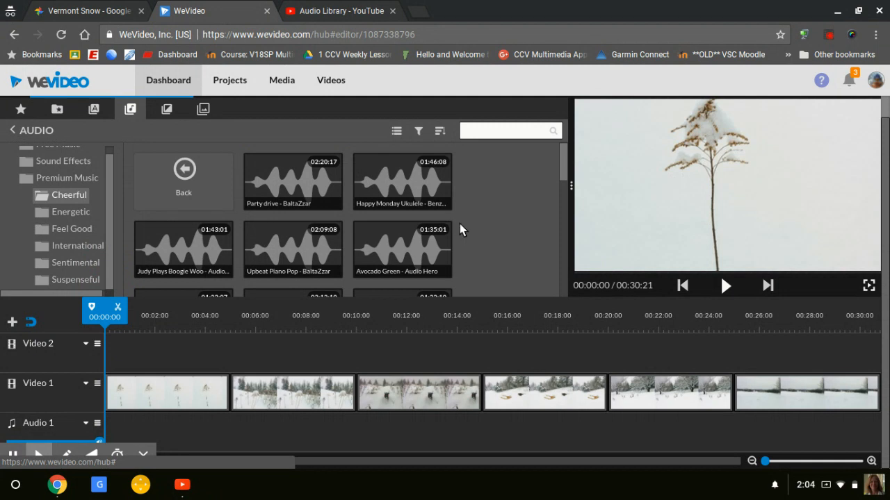
pyautogui.click(416, 192)
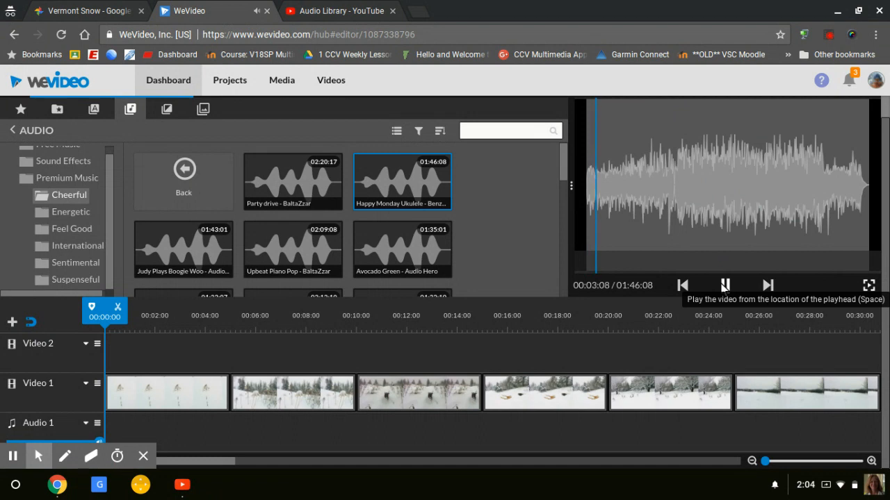
pyautogui.click(724, 286)
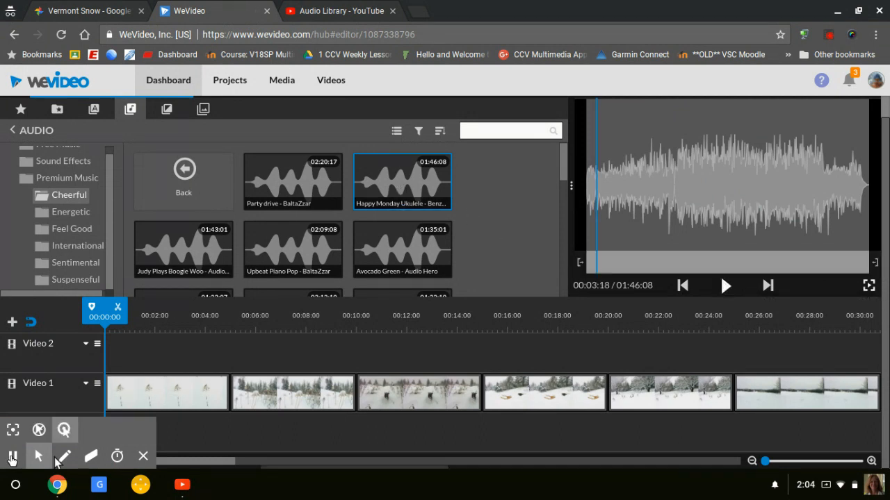
# Add "Happy Monday Ukulele" to the Audio 1 track at the start of the timeline.
pyautogui.click(145, 459)
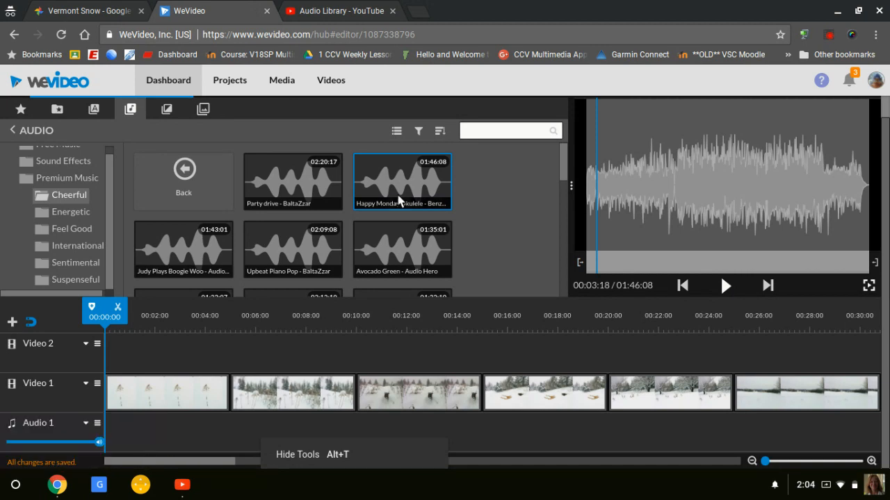
pyautogui.moveTo(420, 177)
pyautogui.mouseDown()
pyautogui.moveTo(417, 167)
pyautogui.moveTo(258, 371)
pyautogui.moveTo(236, 376)
pyautogui.moveTo(145, 437)
pyautogui.moveTo(123, 427)
pyautogui.mouseUp()
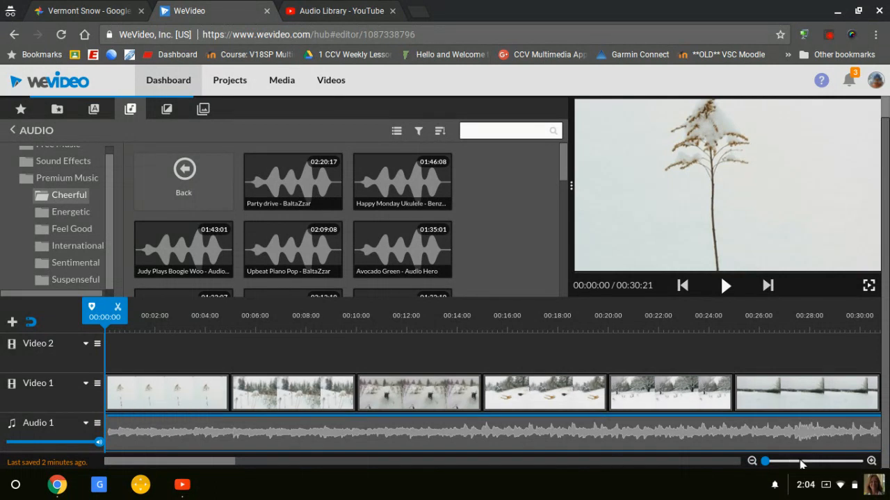
# Split the music clip at 00:32:10, just past the last photo, and delete the part after the cut.
pyautogui.moveTo(768, 465); pyautogui.dragTo(761, 463)
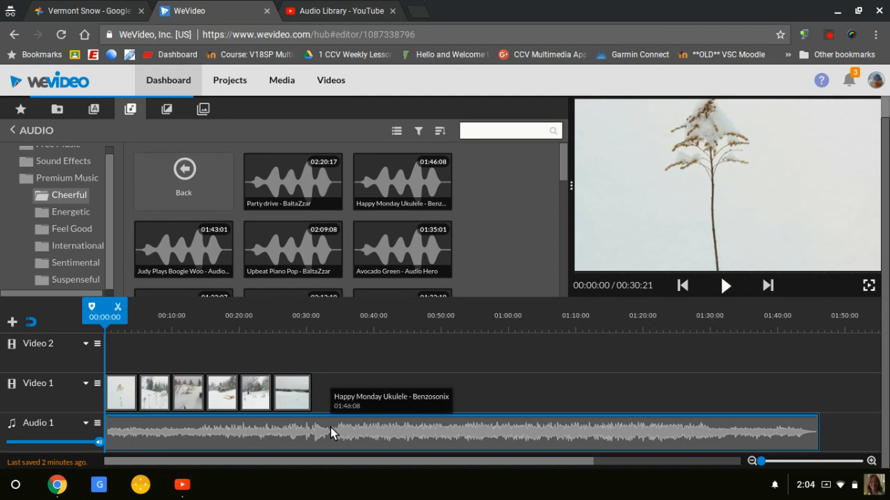
pyautogui.moveTo(109, 316); pyautogui.dragTo(334, 361)
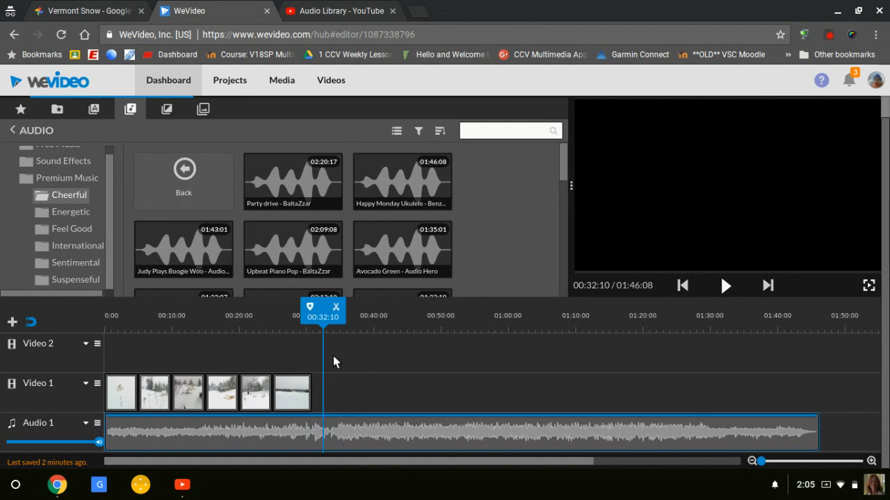
pyautogui.click(336, 313)
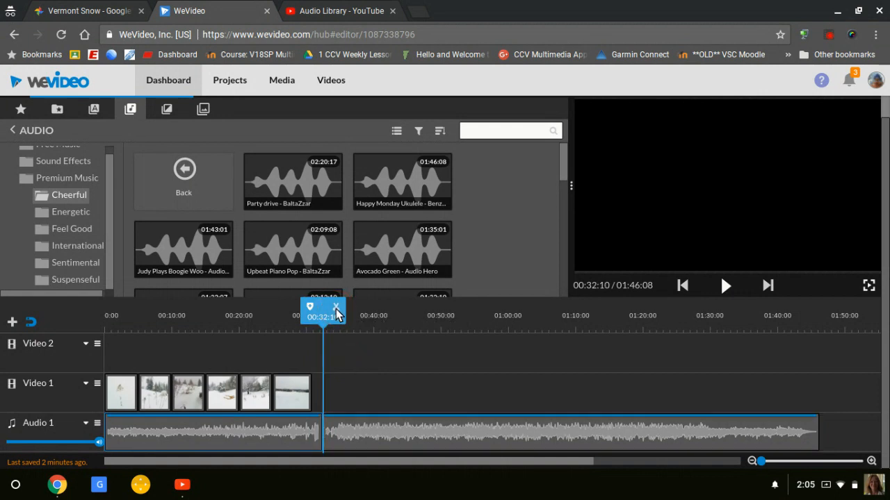
pyautogui.click(391, 438)
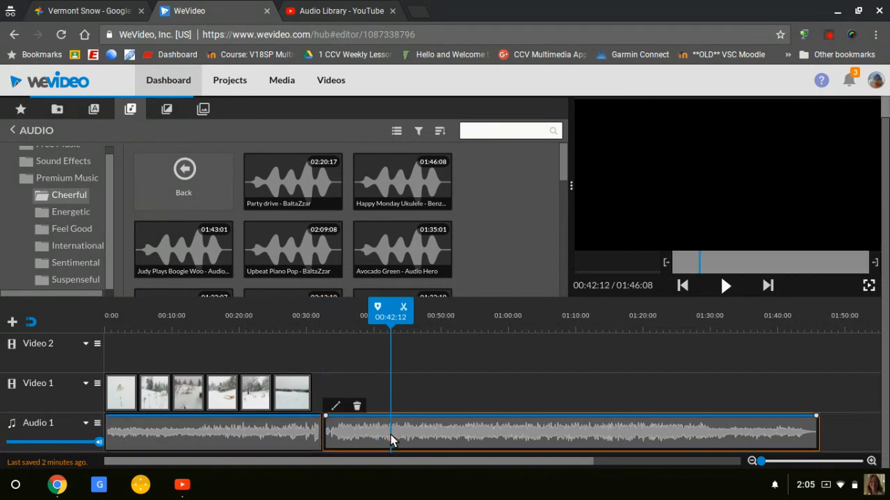
pyautogui.press('Delete')
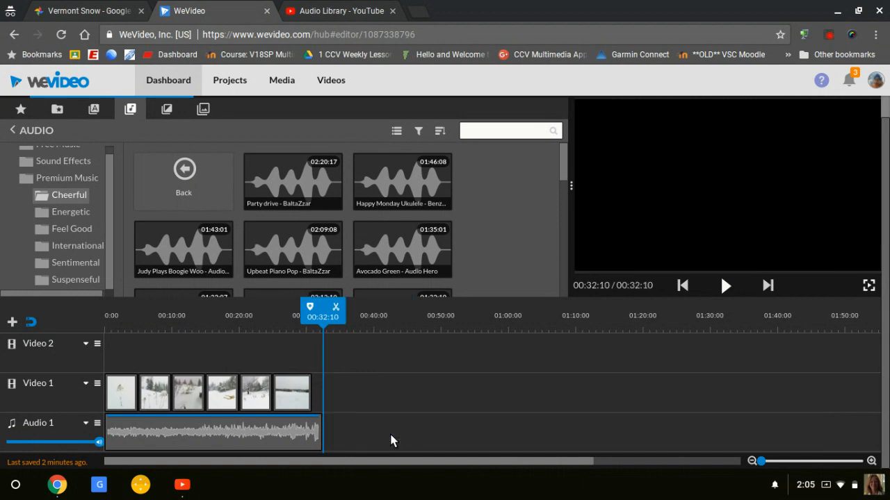
# Select the remaining music clip and lower the overall volume of the Audio 1 track by roughly a quarter.
pyautogui.click(305, 428)
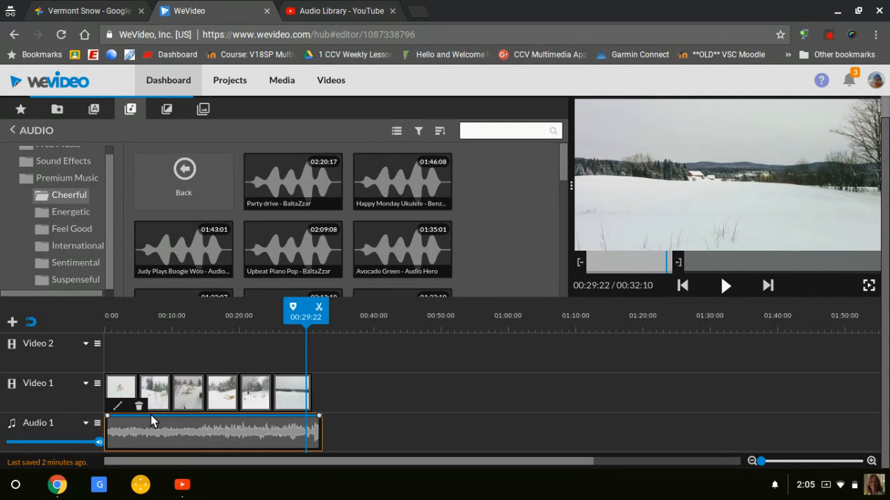
pyautogui.moveTo(99, 445)
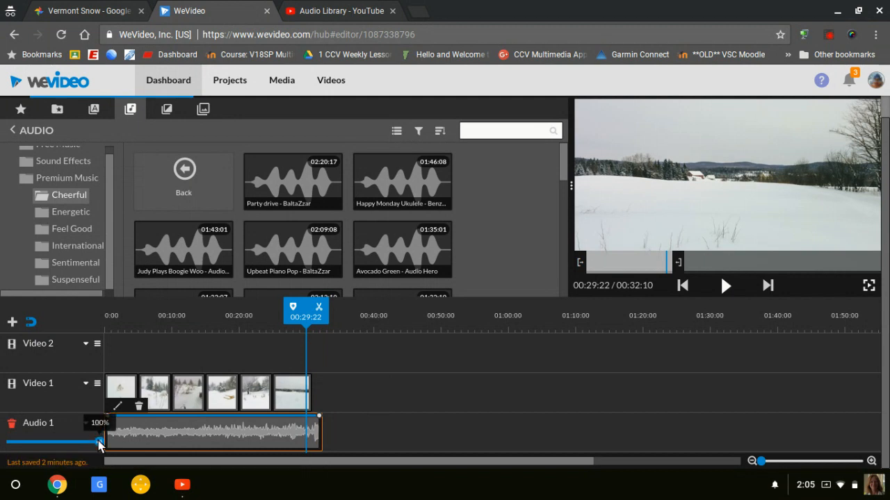
pyautogui.moveTo(99, 445); pyautogui.dragTo(73, 445)
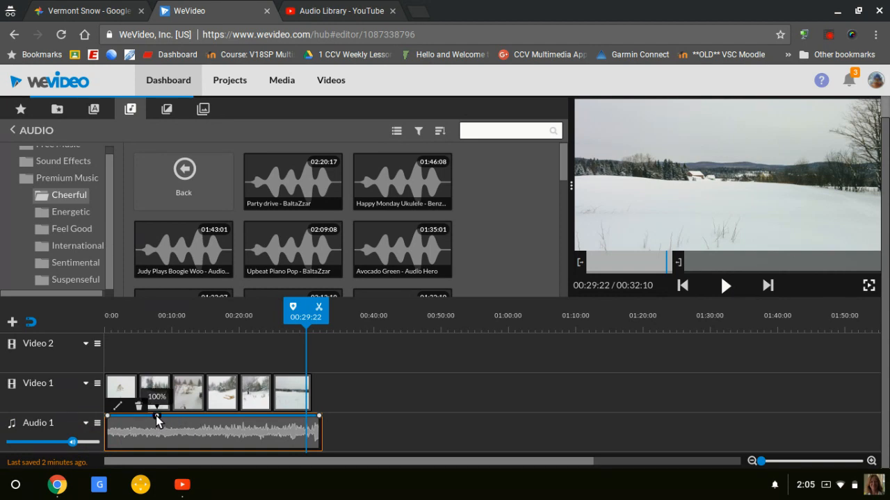
# Add a volume point about 7 seconds into the music clip, lower it to 58%, and raise it slightly again.
pyautogui.moveTo(157, 419)
pyautogui.mouseDown()
pyautogui.moveTo(151, 439)
pyautogui.moveTo(150, 429)
pyautogui.mouseUp()
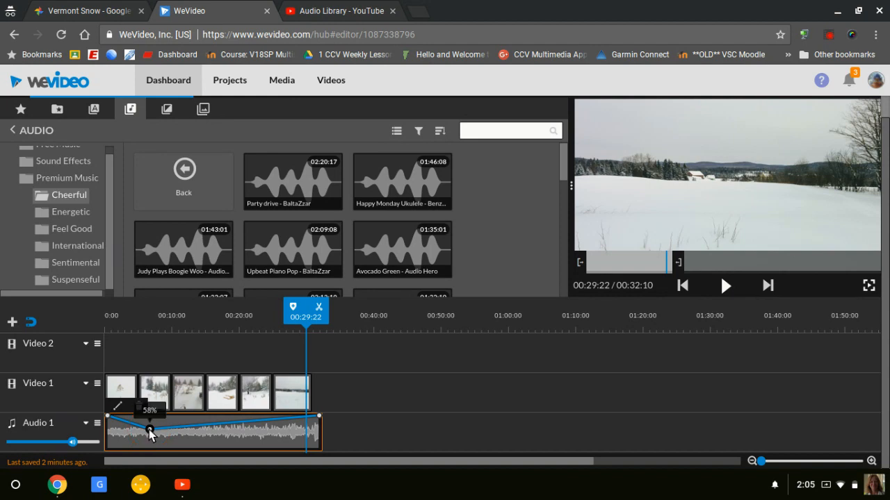
pyautogui.moveTo(320, 419)
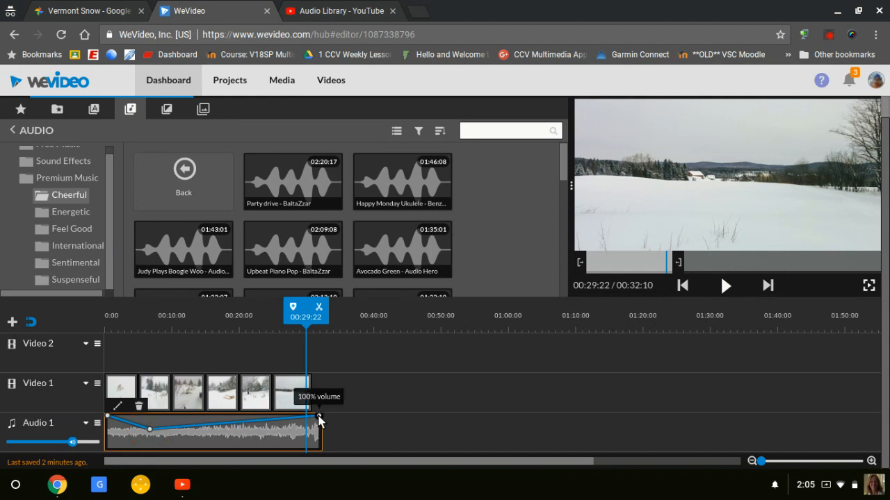
pyautogui.moveTo(152, 429); pyautogui.dragTo(150, 424)
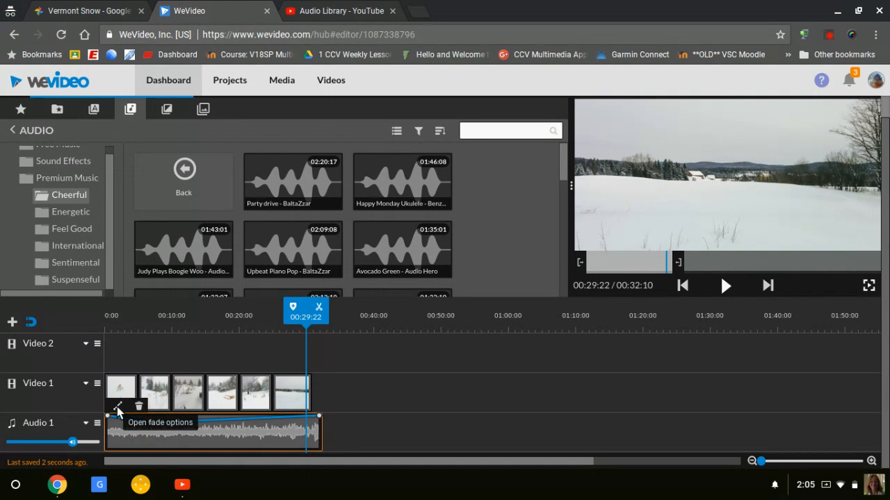
# View the clip's fade options and lower the volume points at the clip's start, about 5.5 seconds in, and at its end.
pyautogui.click(119, 410)
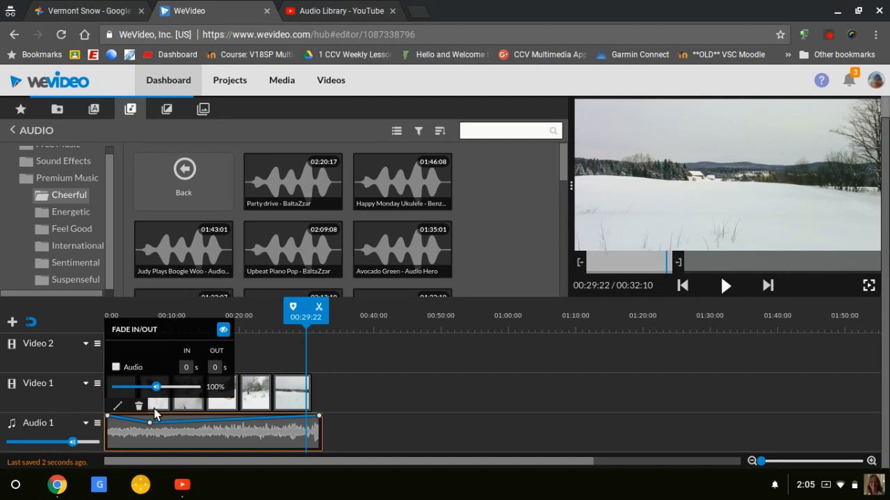
pyautogui.click(159, 432)
pyautogui.moveTo(151, 424)
pyautogui.mouseDown()
pyautogui.moveTo(107, 422)
pyautogui.moveTo(109, 444)
pyautogui.moveTo(142, 429)
pyautogui.mouseUp()
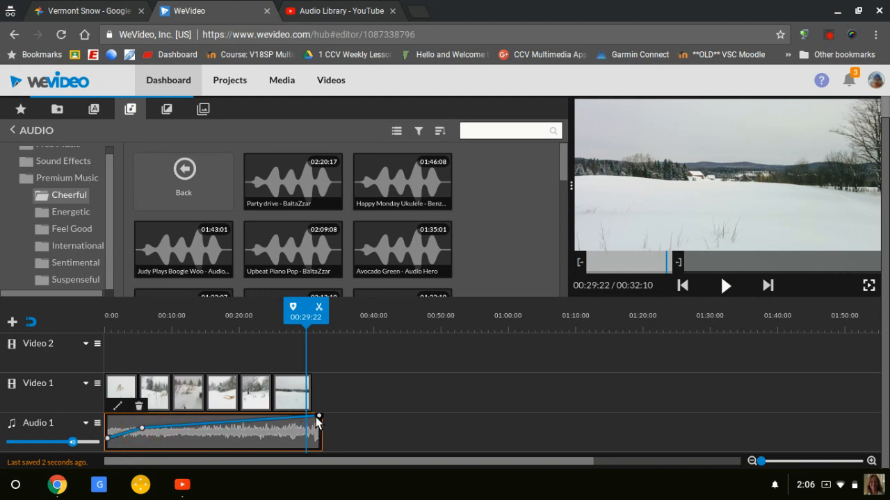
pyautogui.moveTo(318, 417); pyautogui.dragTo(317, 424)
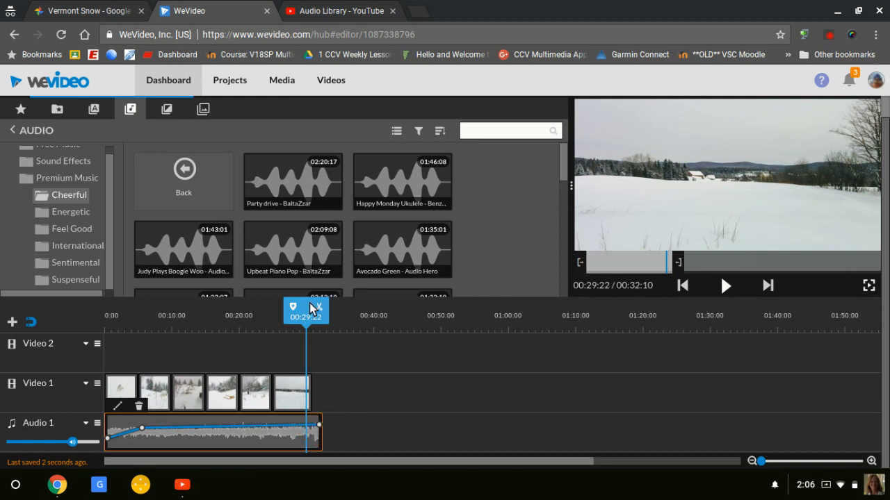
# Play the slideshow with music from the beginning, stop after about 11 seconds, and return the playhead to the start.
pyautogui.moveTo(309, 324); pyautogui.dragTo(104, 320)
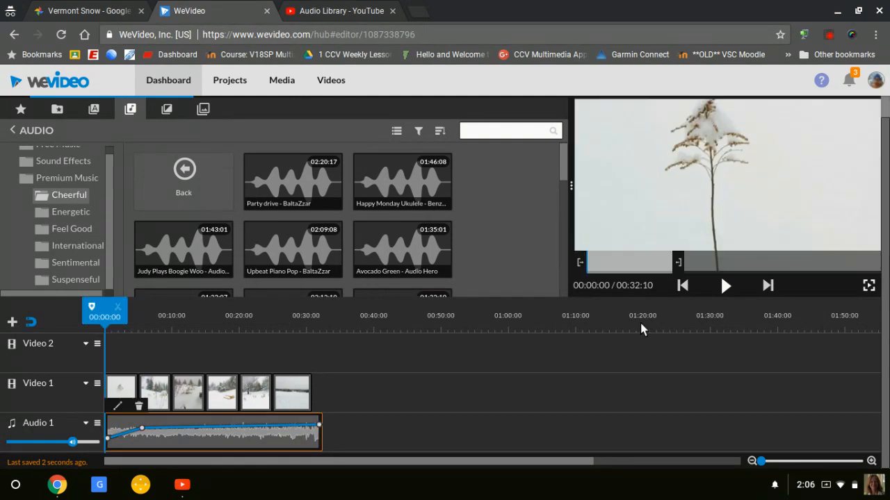
pyautogui.click(727, 287)
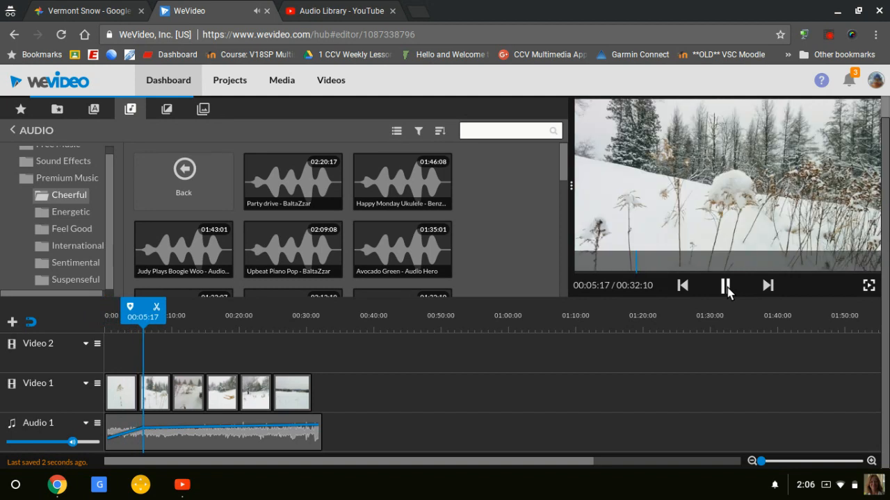
pyautogui.click(727, 290)
pyautogui.click(727, 290)
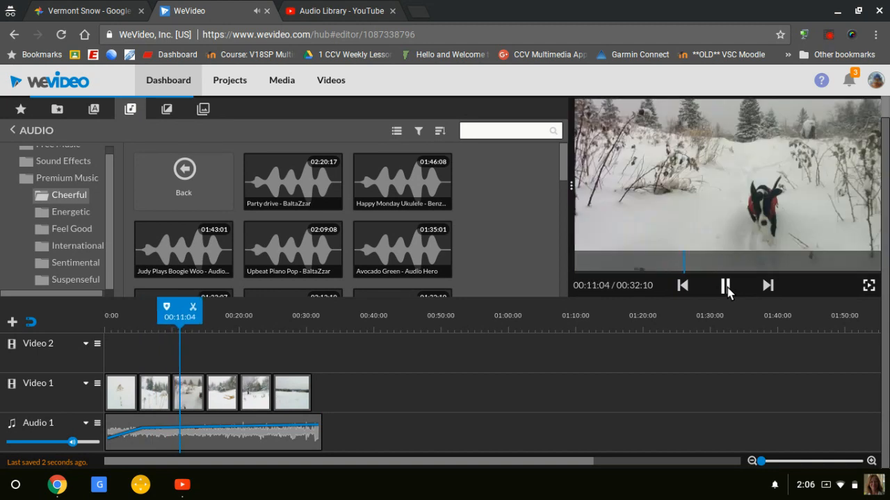
pyautogui.click(727, 291)
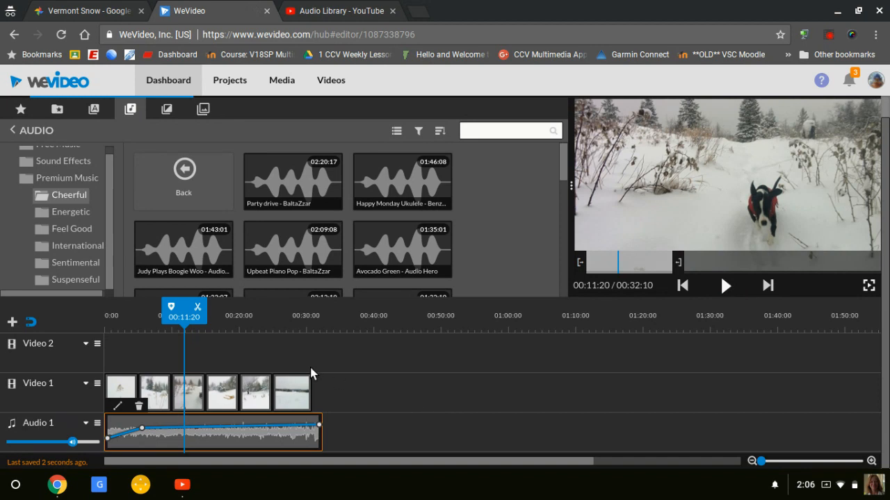
pyautogui.moveTo(194, 323); pyautogui.dragTo(105, 324)
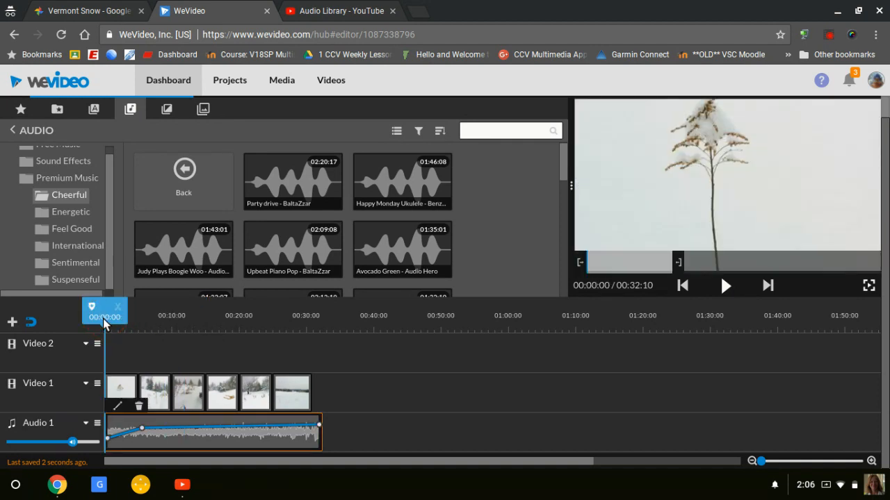
# Browse the Motion & more text templates and add "Line wipe - Title" to Video 2 above the first photo.
pyautogui.click(97, 110)
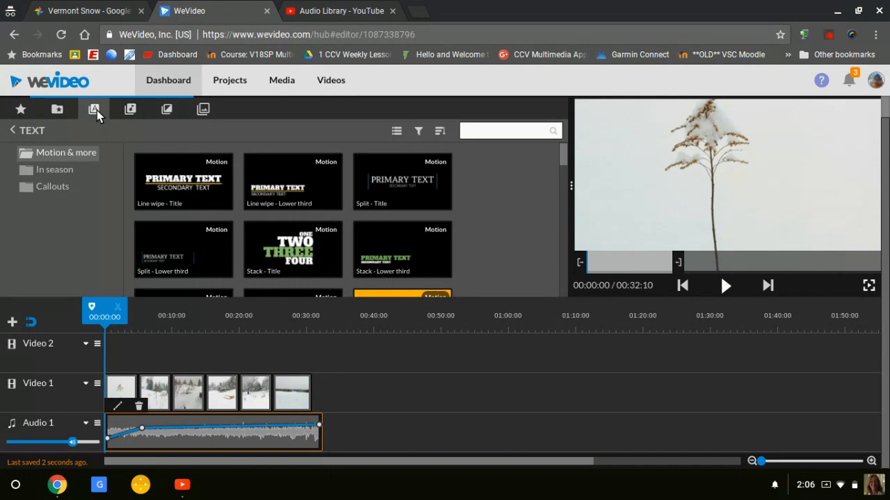
pyautogui.scroll(-5, 373, 200)
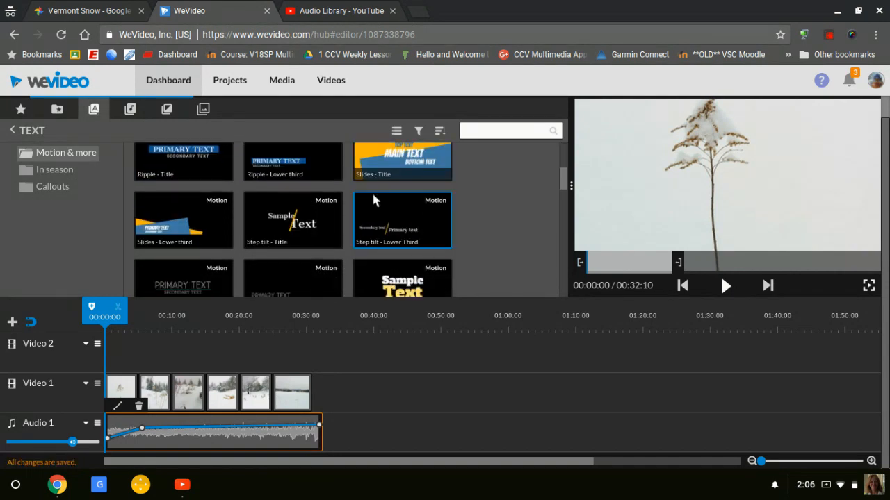
pyautogui.scroll(-2, 374, 199)
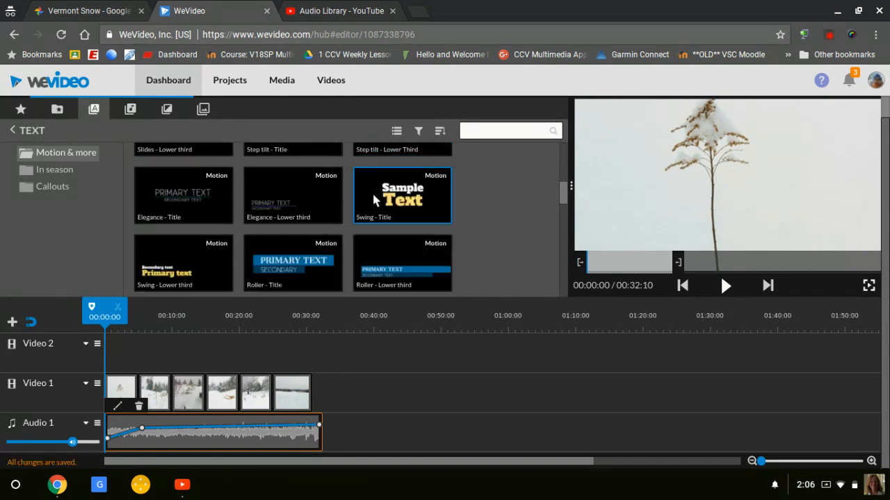
pyautogui.scroll(-1, 374, 198)
pyautogui.scroll(-2, 372, 199)
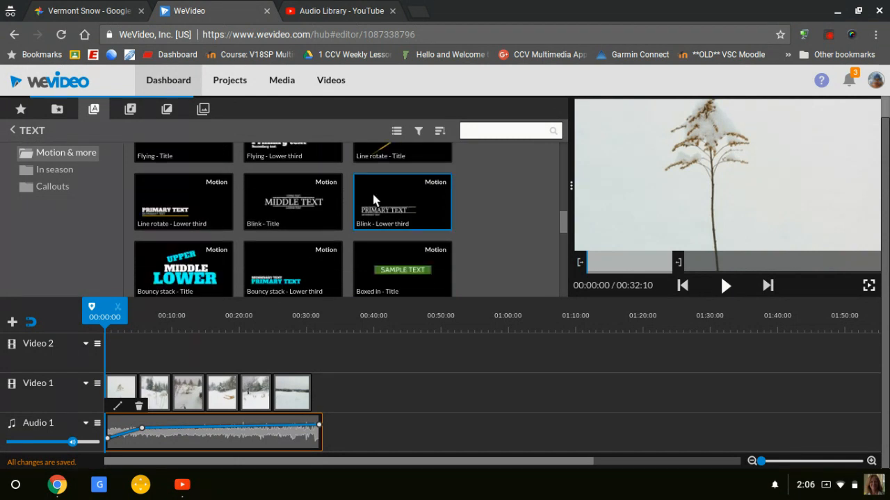
pyautogui.scroll(2, 334, 205)
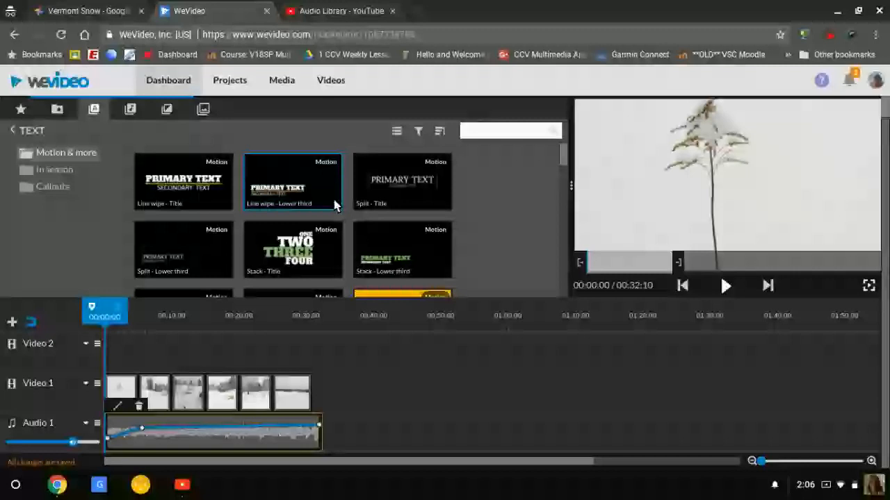
pyautogui.click(190, 193)
pyautogui.moveTo(189, 193); pyautogui.dragTo(117, 365)
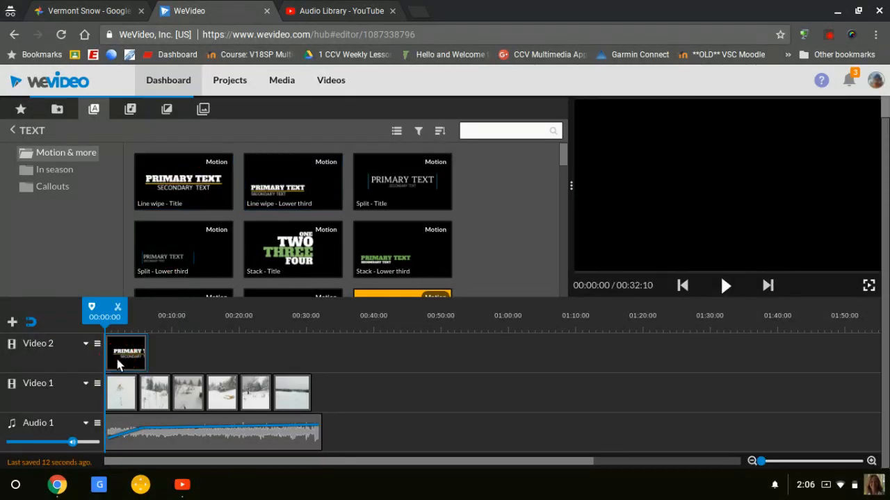
# Open the title clip for editing and set its palette to dark grey rgb(67, 67, 67) text with a red rgb(255, 0, 0) line.
pyautogui.doubleClick(118, 364)
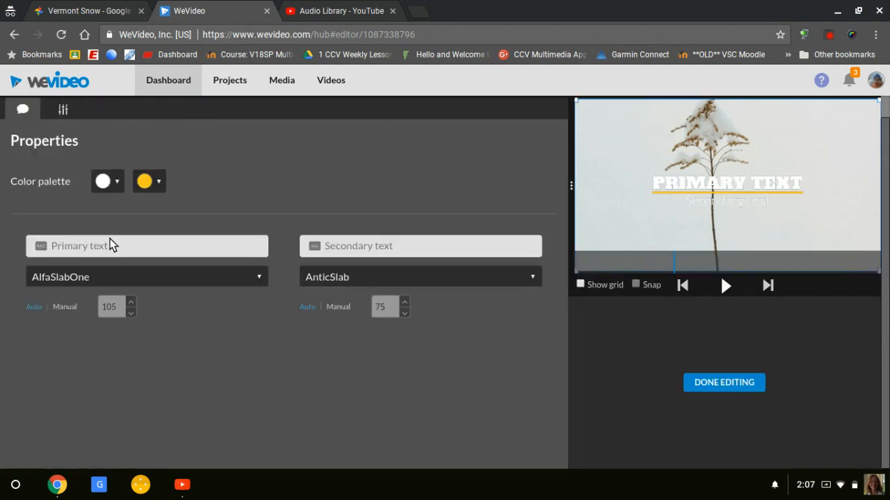
pyautogui.click(116, 189)
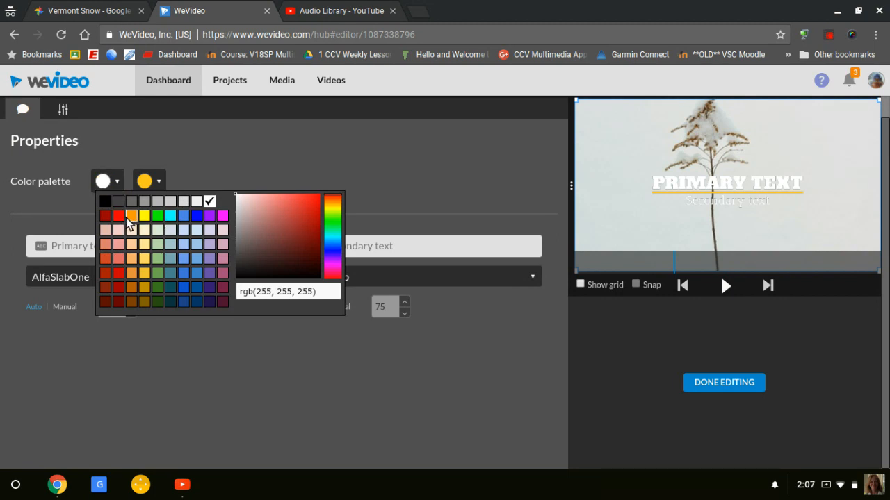
pyautogui.click(117, 202)
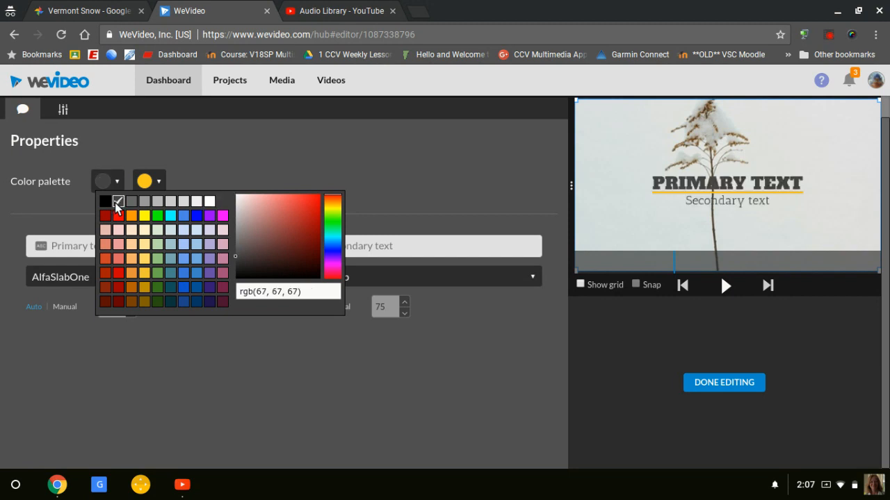
pyautogui.click(159, 182)
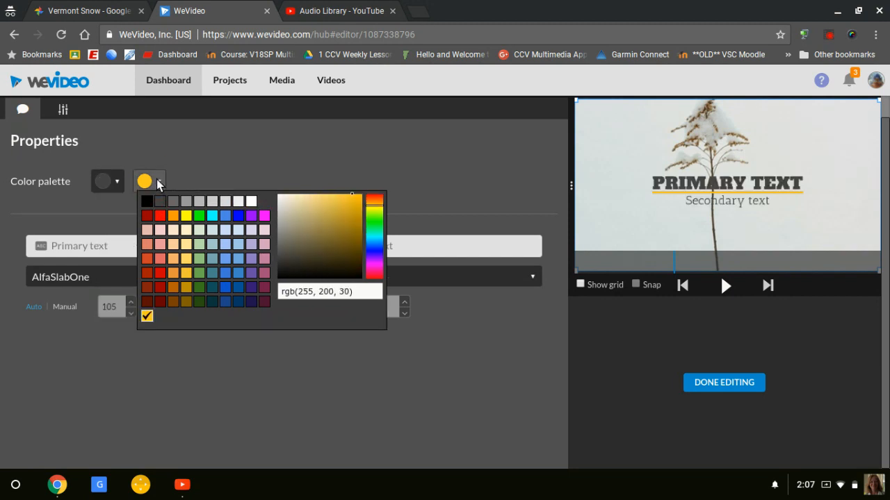
pyautogui.click(159, 217)
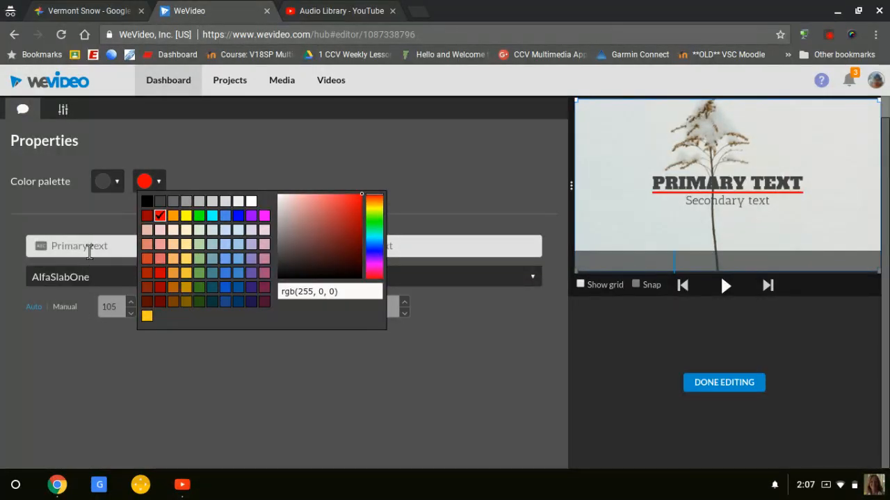
# Enter "Winter Fun" as primary text and "by" plus the author's first name as secondary text, and view the fonts available for the primary text.
pyautogui.click(90, 248)
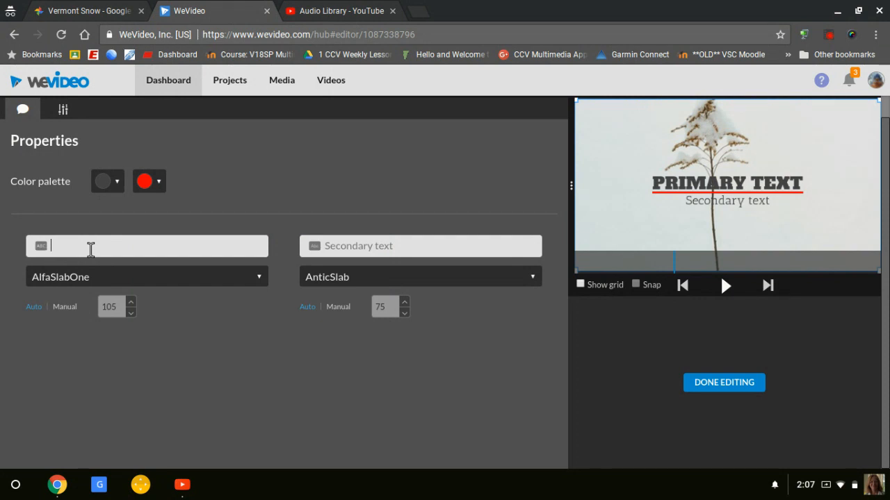
pyautogui.write('Wint')
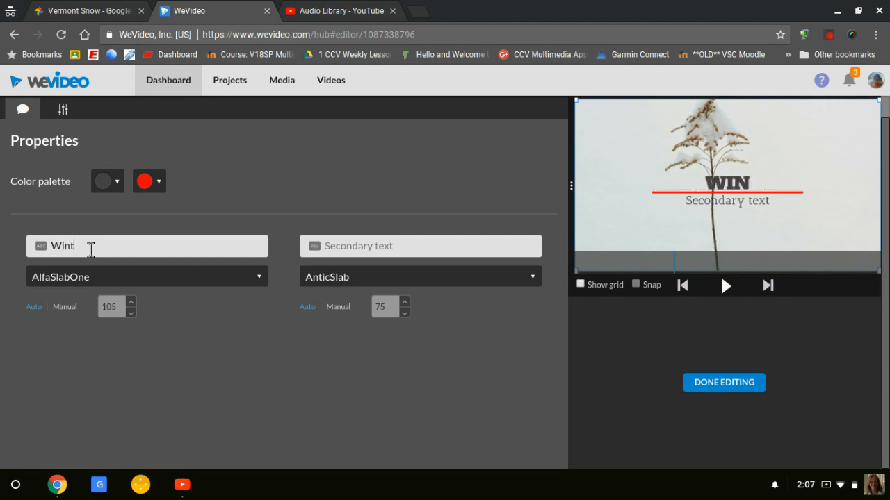
pyautogui.write('er Fun')
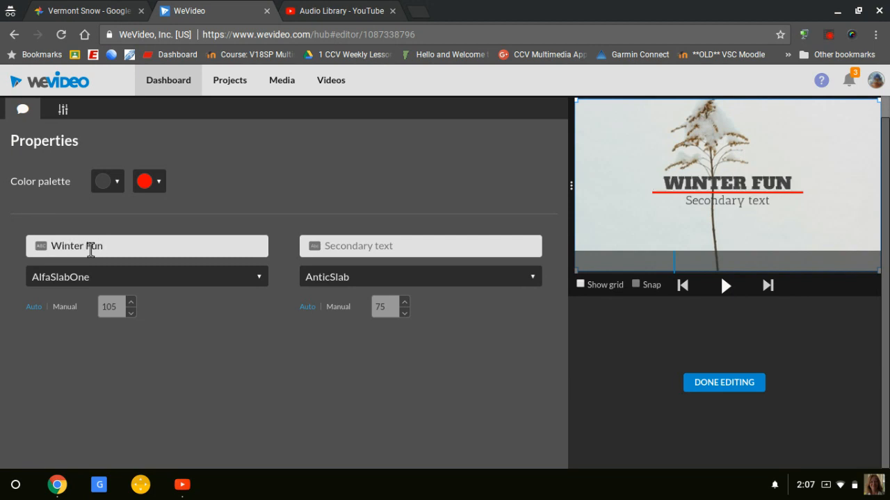
pyautogui.click(344, 247)
pyautogui.write('by Elizabeth')
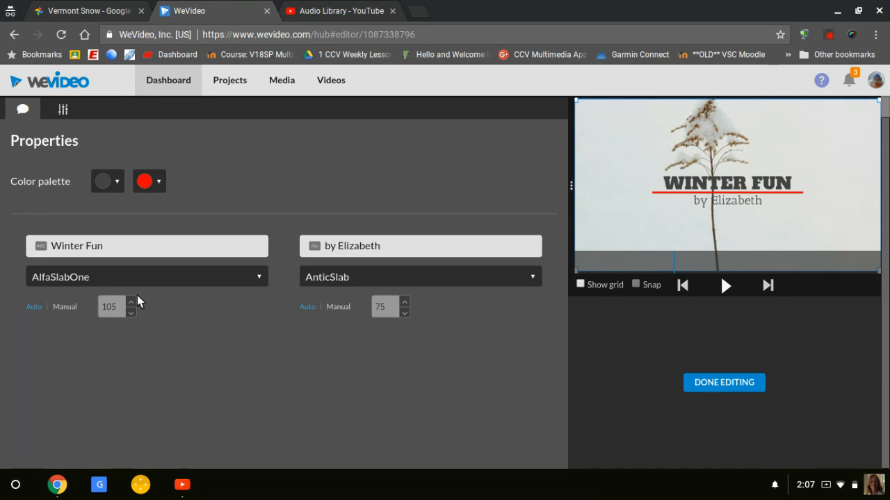
pyautogui.click(116, 278)
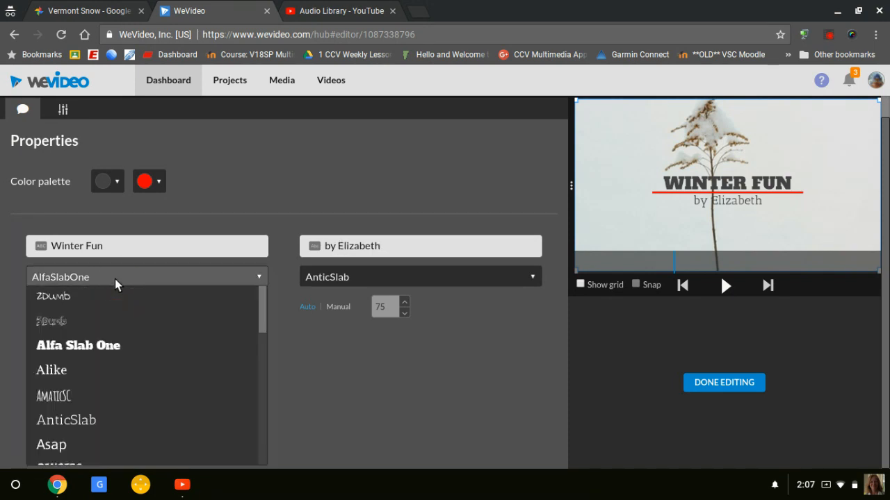
pyautogui.click(116, 278)
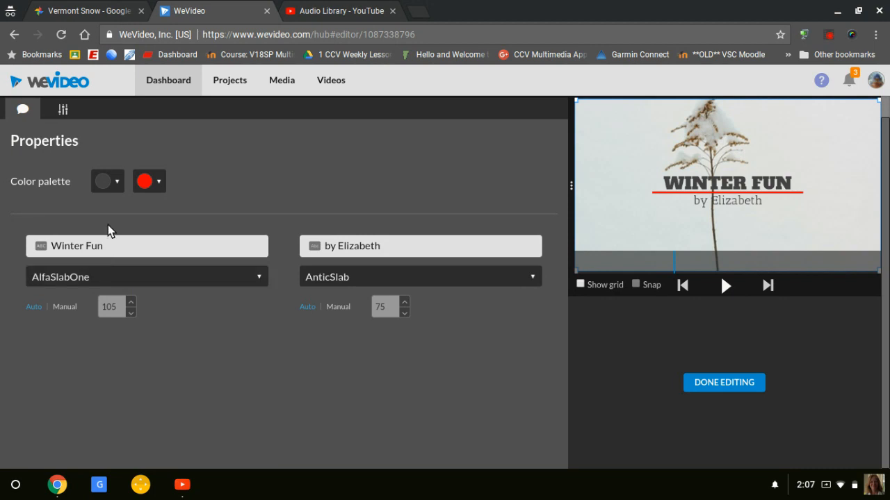
# Enlarge the title to a scale of about 1.52, finish editing, and trim its clip to end with the first photo at 5 seconds.
pyautogui.click(60, 119)
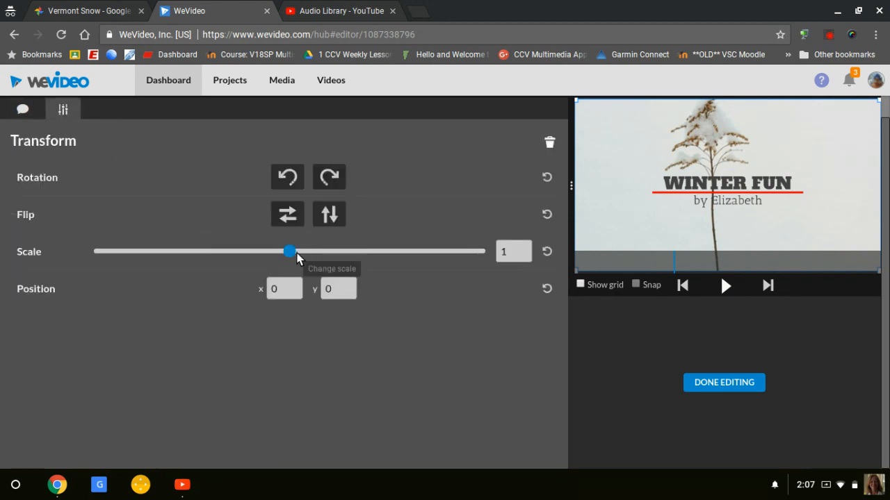
pyautogui.moveTo(290, 255); pyautogui.dragTo(318, 254)
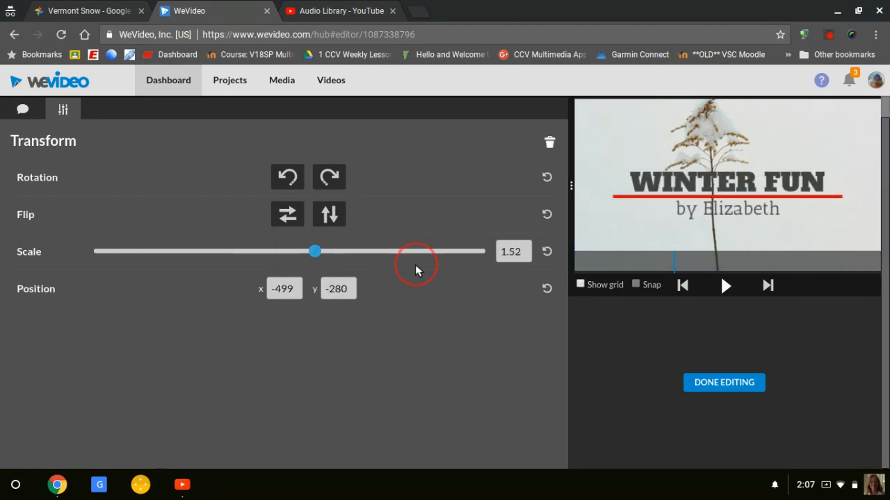
pyautogui.click(691, 385)
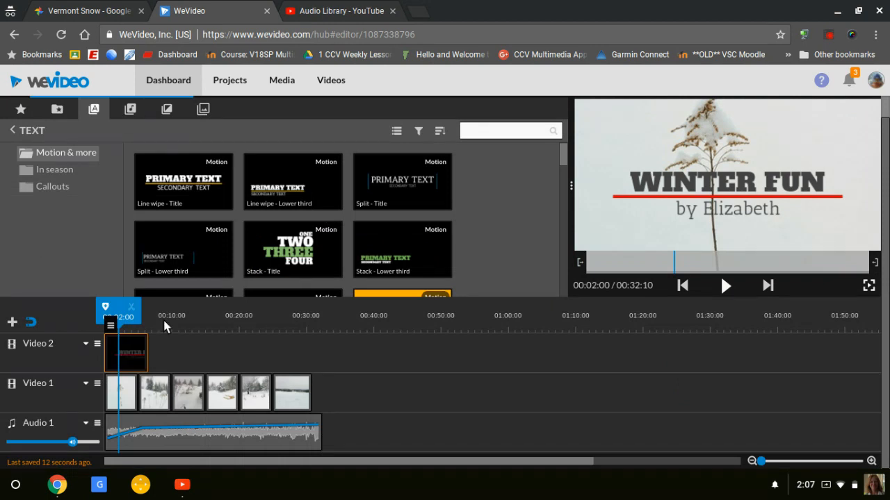
pyautogui.moveTo(146, 353)
pyautogui.mouseDown()
pyautogui.moveTo(156, 354)
pyautogui.moveTo(128, 352)
pyautogui.moveTo(137, 353)
pyautogui.mouseUp()
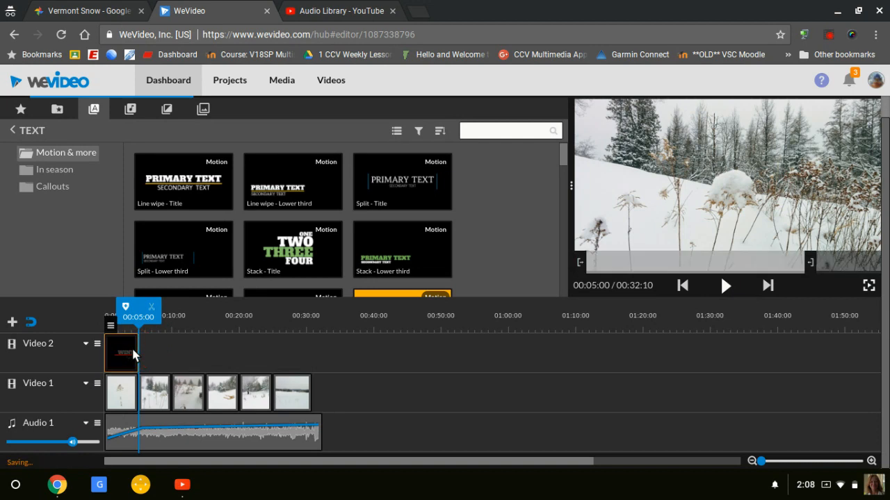
# Play the slideshow from the beginning to review the title and stop after about 7 seconds.
pyautogui.moveTo(141, 323); pyautogui.dragTo(108, 324)
pyautogui.click(723, 287)
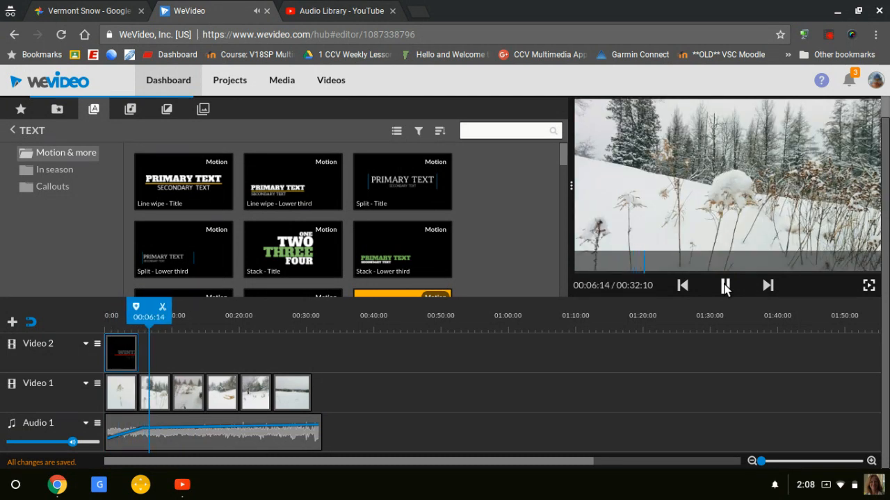
pyautogui.click(724, 285)
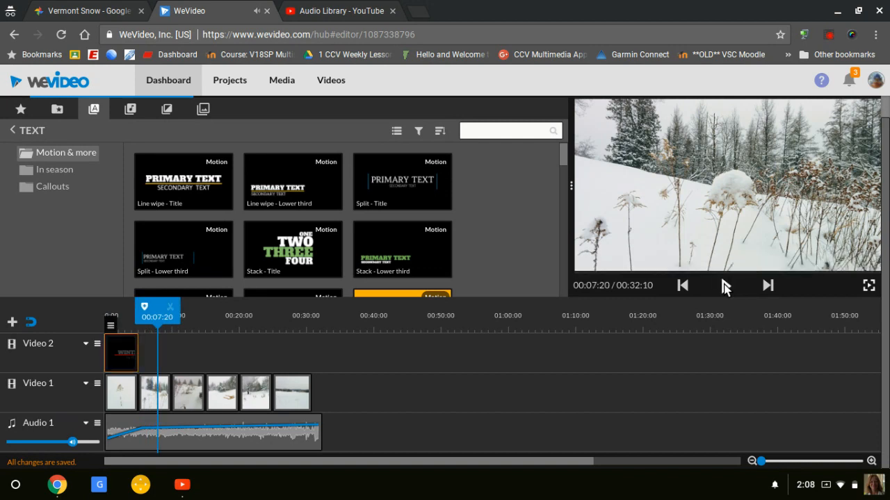
# Fade out the music by adding a 69% volume point about 27.5 seconds in and lowering the point at the clip's end.
pyautogui.click(318, 431)
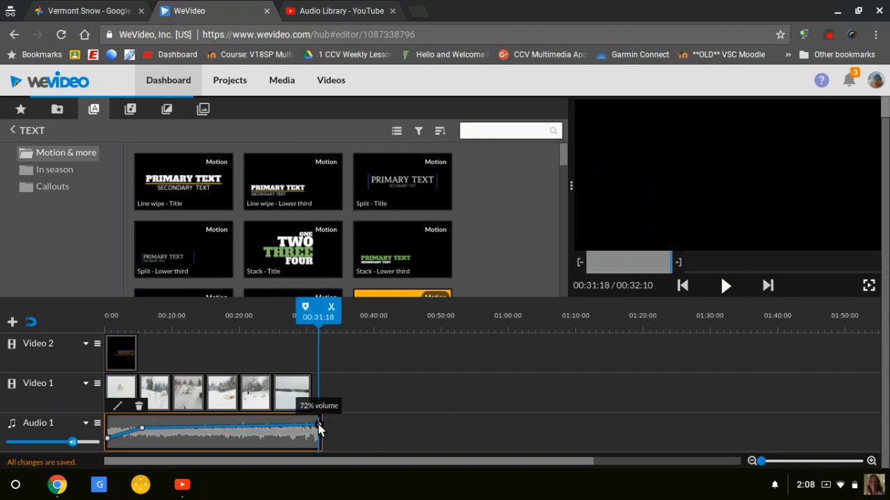
pyautogui.moveTo(319, 426); pyautogui.dragTo(318, 428)
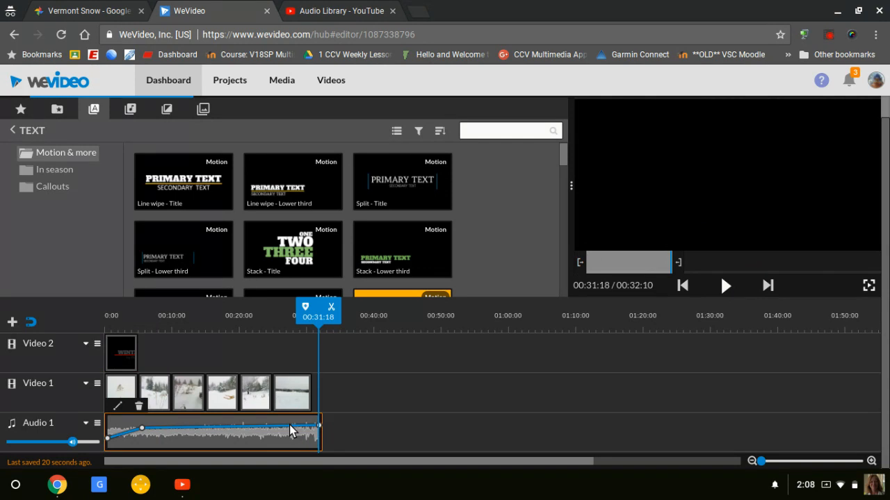
pyautogui.click(290, 427)
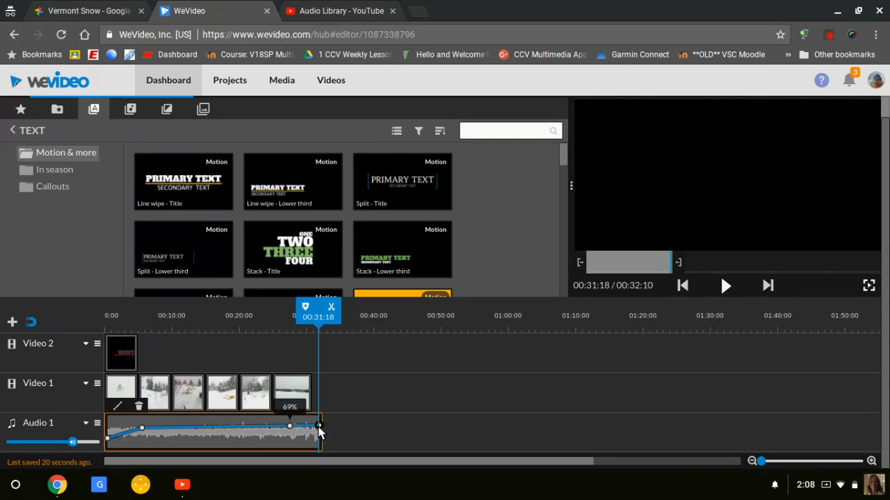
pyautogui.moveTo(318, 427); pyautogui.dragTo(318, 442)
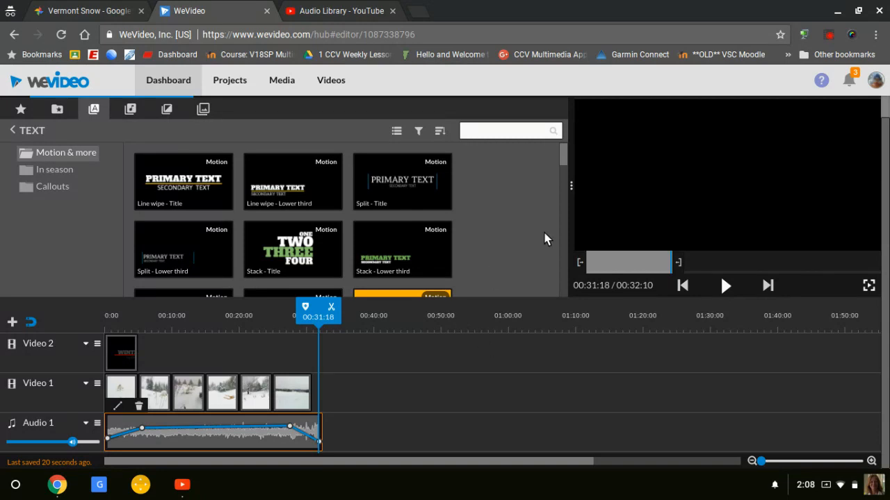
# Publish the slideshow with the second video thumbnail and YouTube as an added destination.
pyautogui.moveTo(882, 187); pyautogui.dragTo(885, 124)
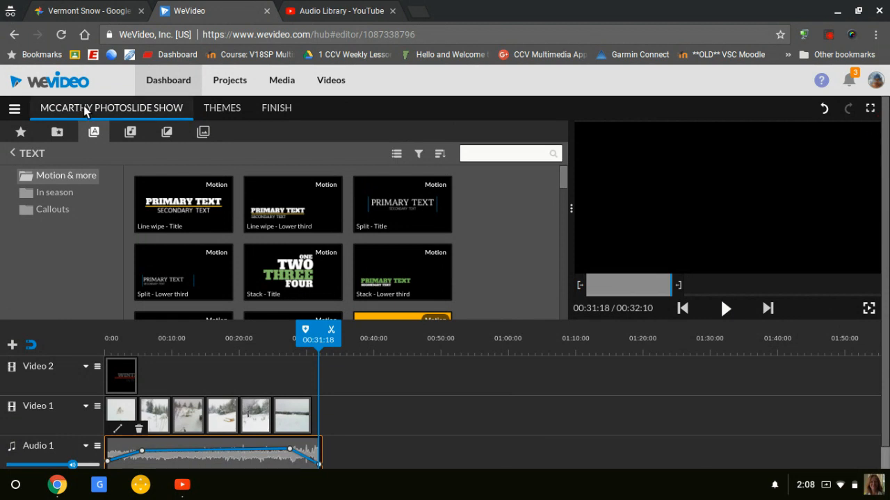
pyautogui.click(276, 109)
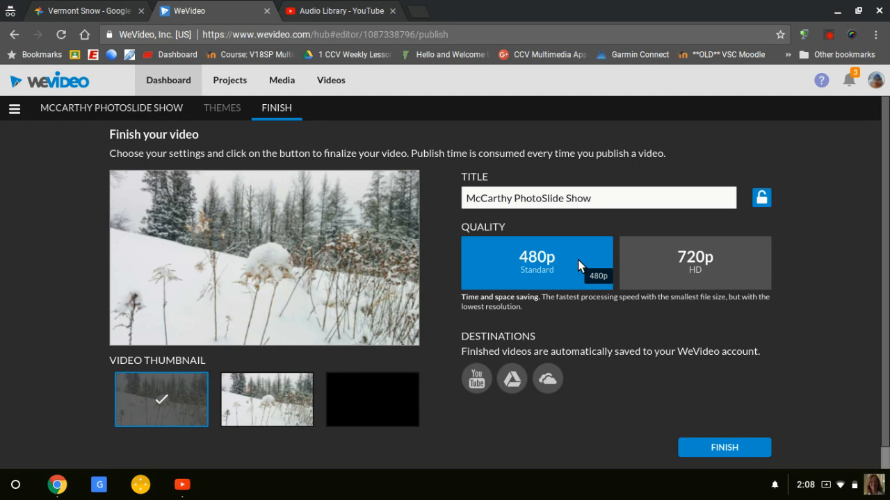
pyautogui.click(270, 398)
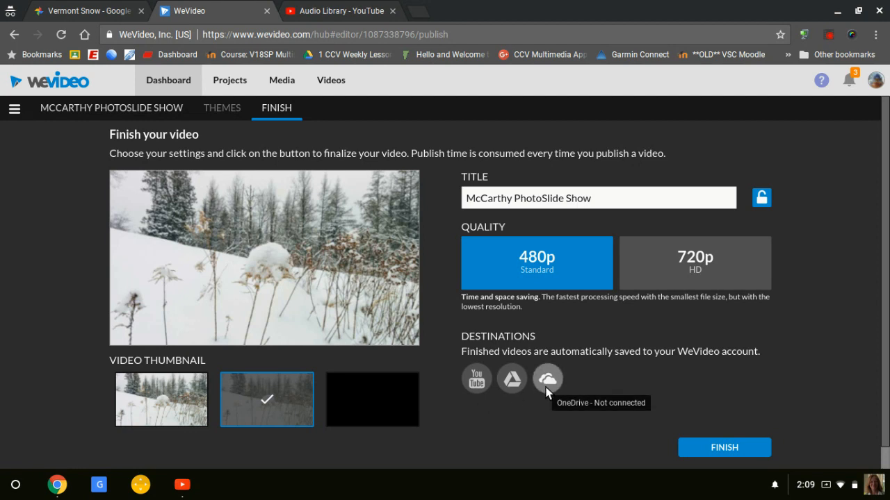
pyautogui.click(478, 381)
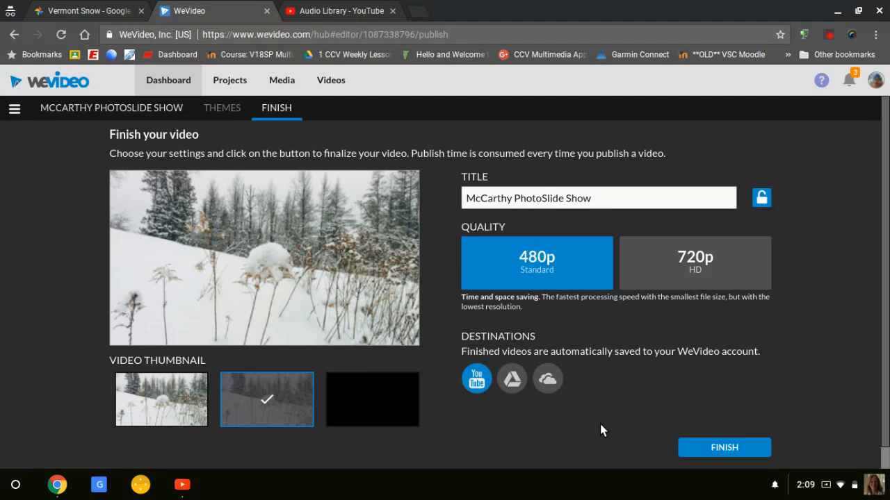
pyautogui.click(696, 450)
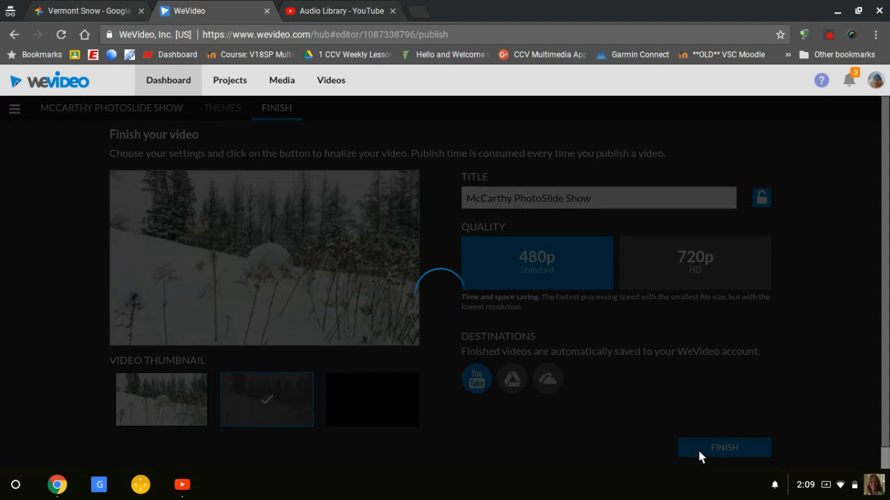